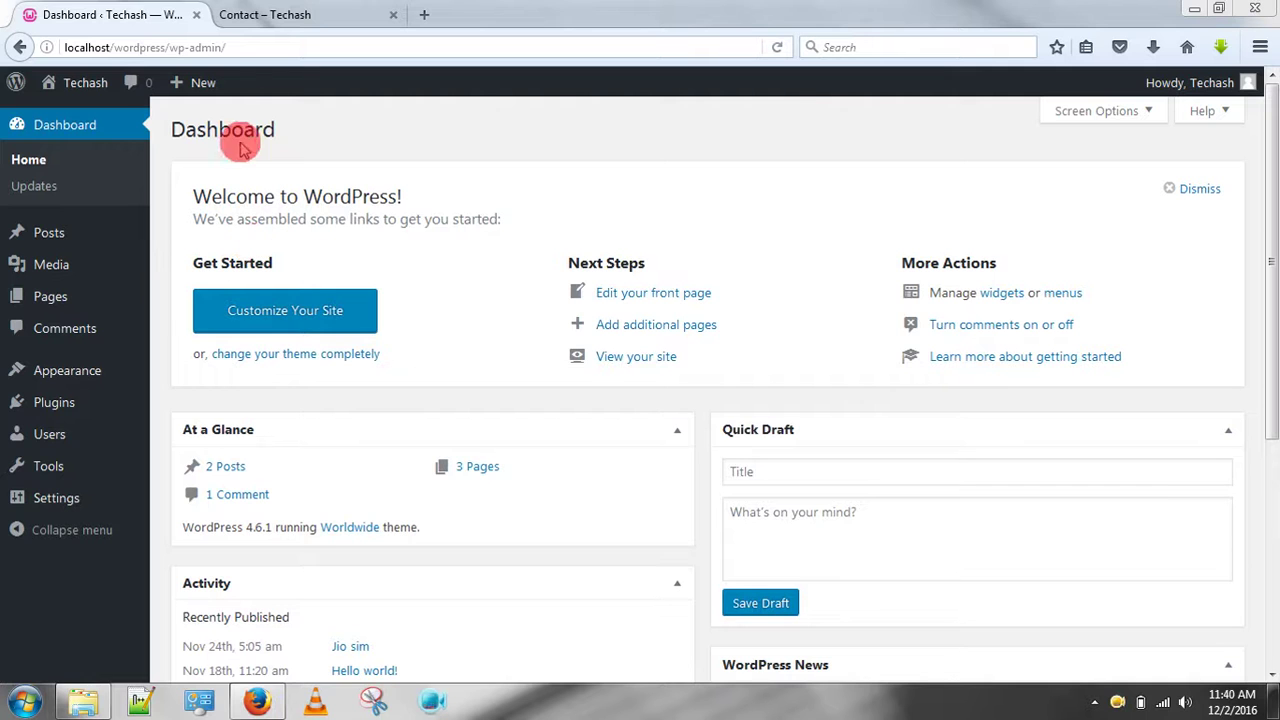
Examine the contact form's fields and send button on the live Techash site's Contact page.
{"action": "left_click", "coordinate": [268, 14]}
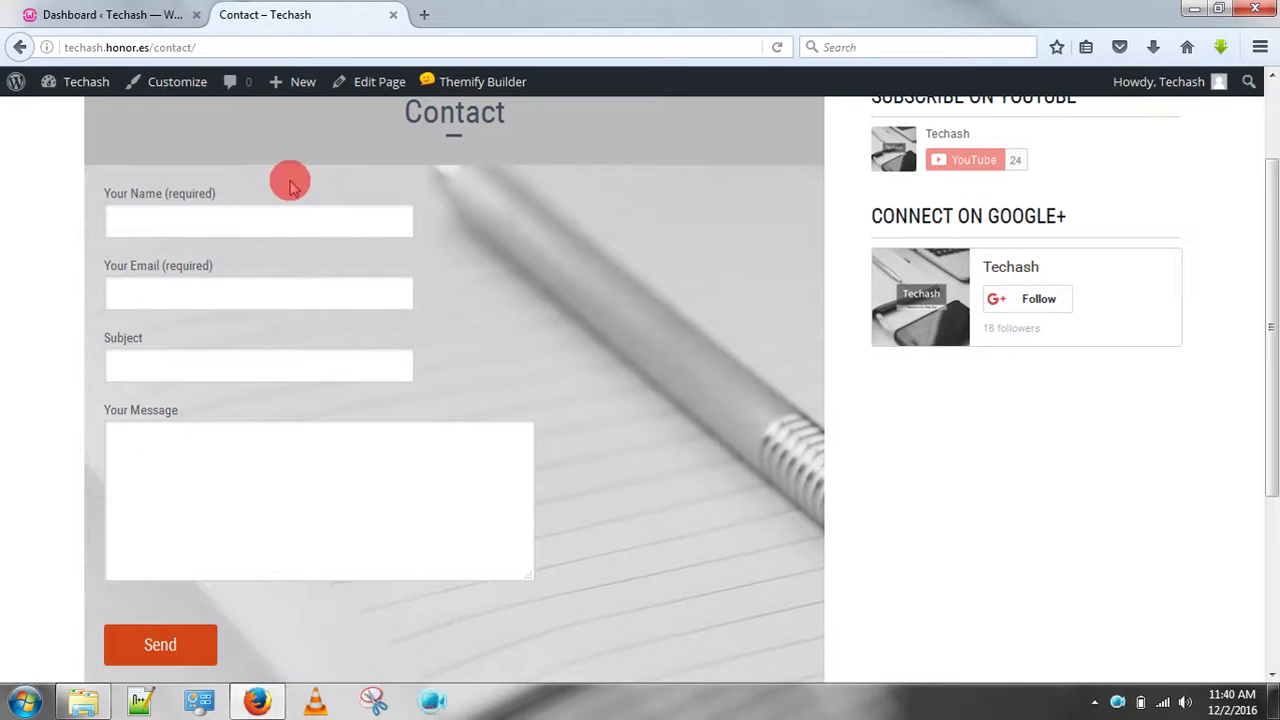
{"action": "left_click_drag", "start_coordinate": [1267, 272], "coordinate": [1275, 110]}
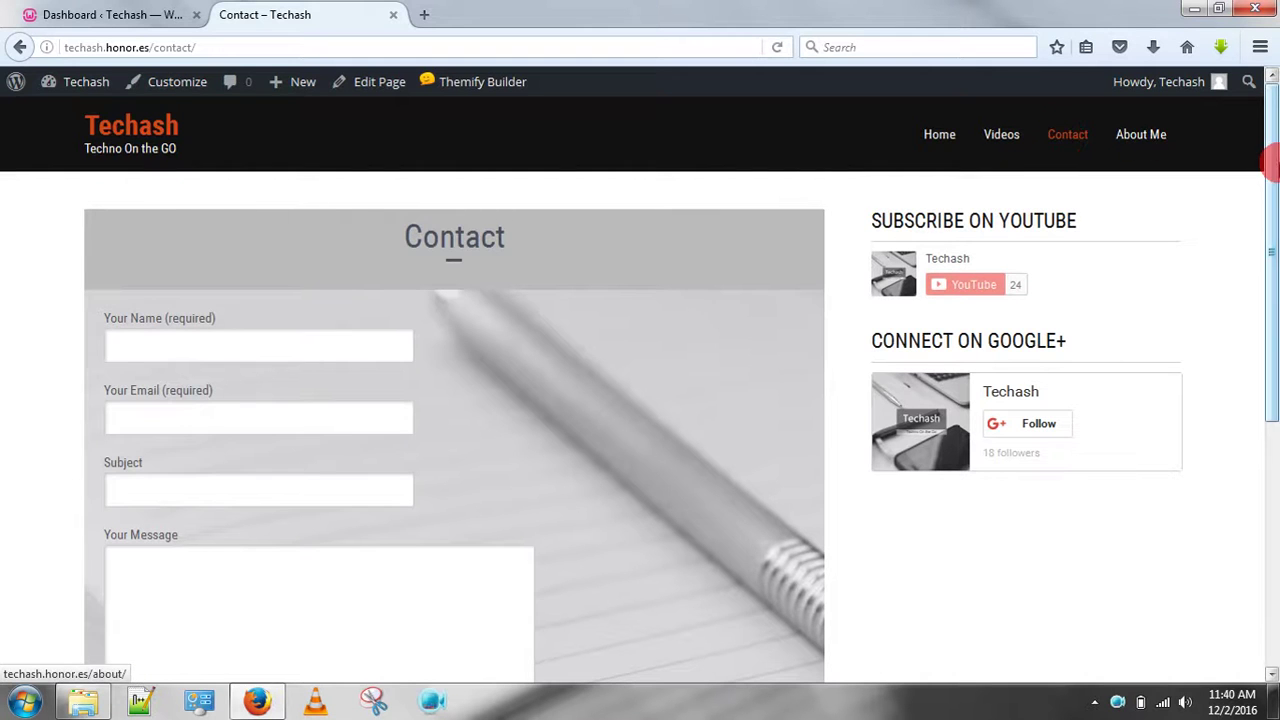
{"action": "left_click_drag", "start_coordinate": [1270, 165], "coordinate": [1272, 229]}
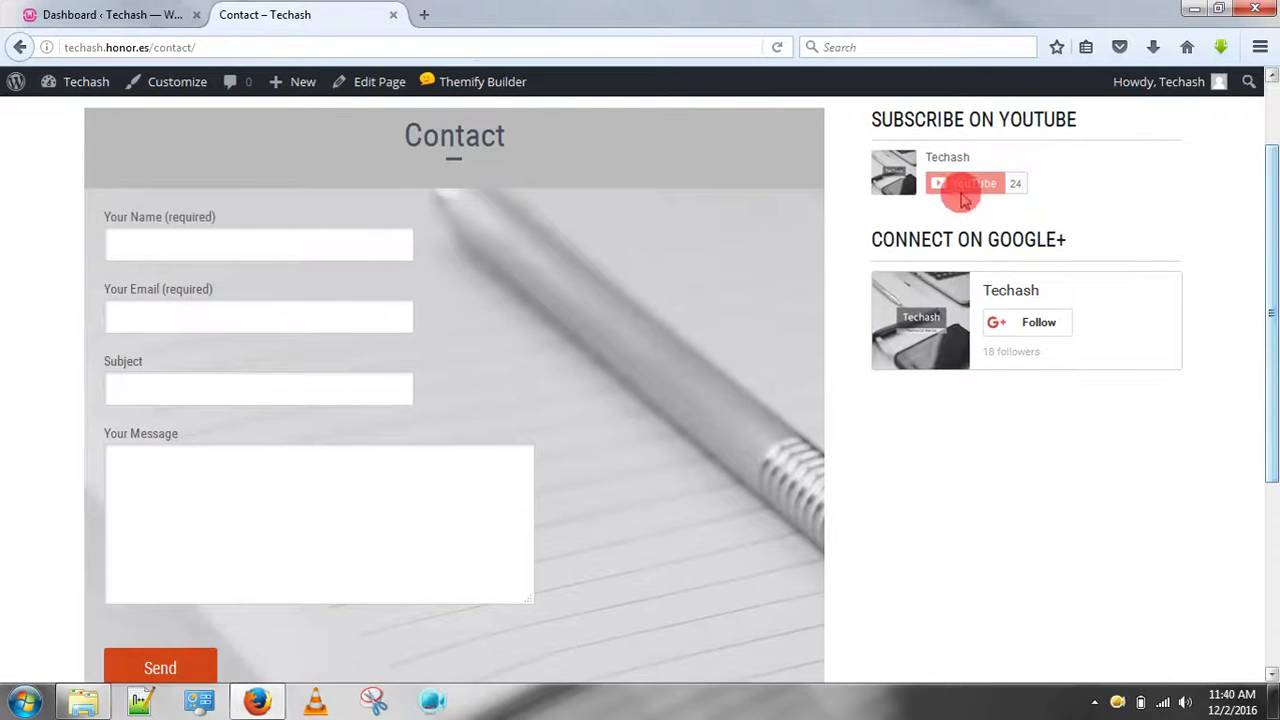
{"action": "left_click", "coordinate": [267, 238]}
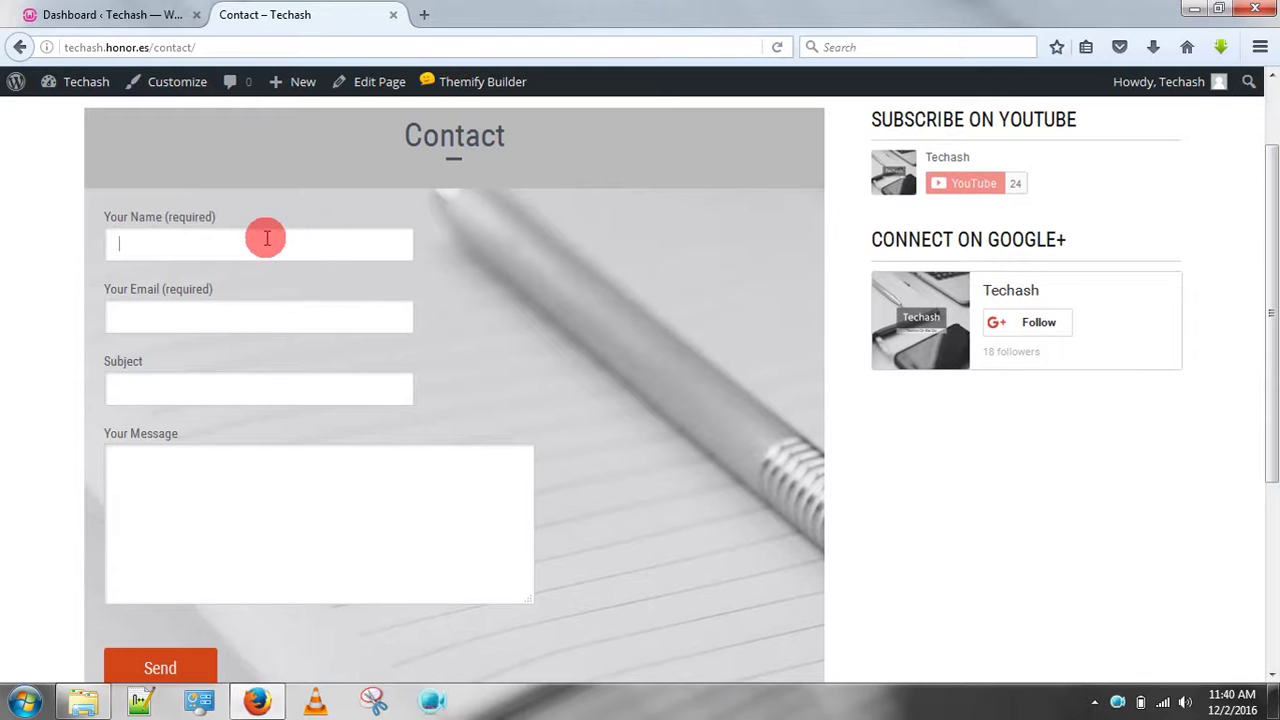
{"action": "left_click", "coordinate": [191, 305]}
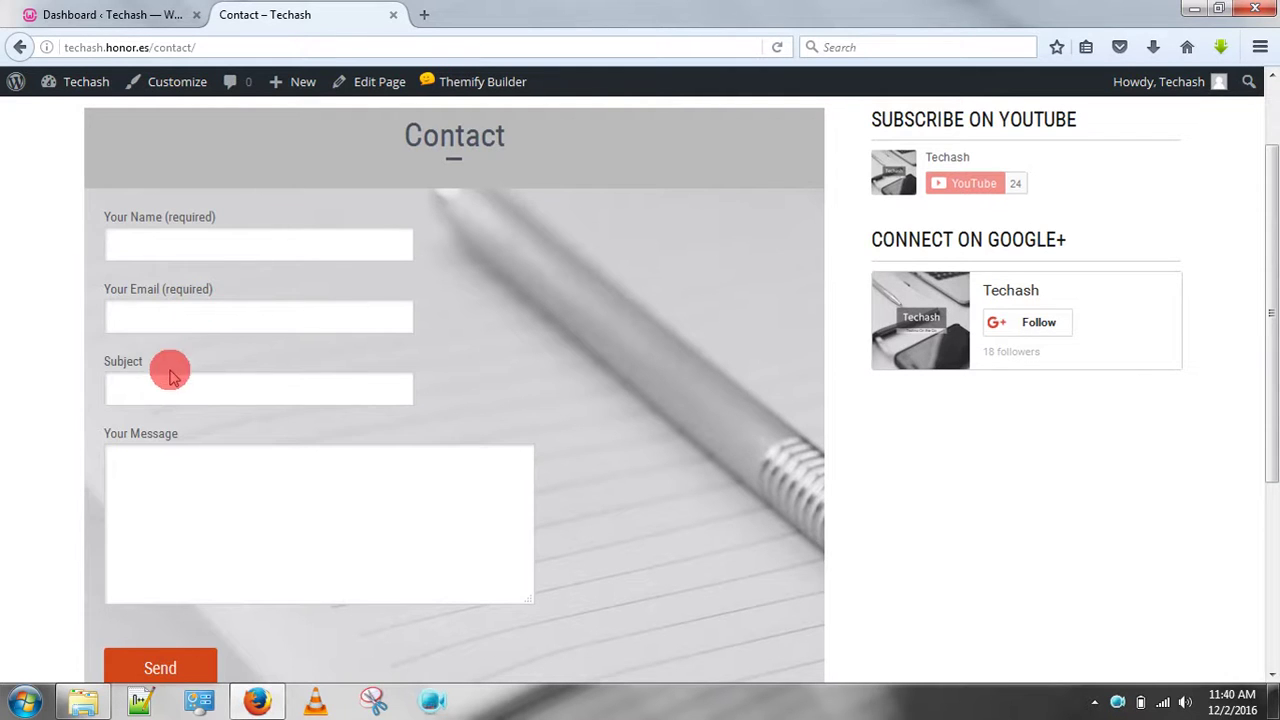
{"action": "left_click", "coordinate": [164, 500]}
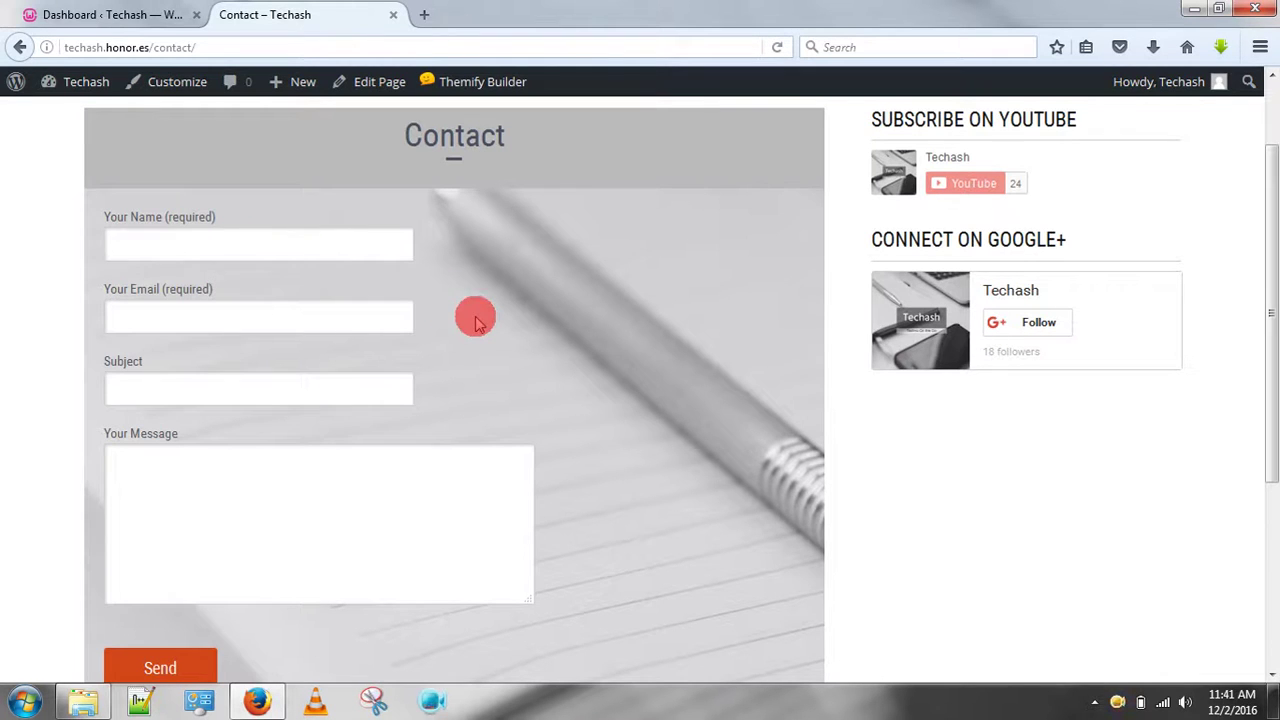
{"action": "left_click_drag", "start_coordinate": [1267, 320], "coordinate": [1272, 341]}
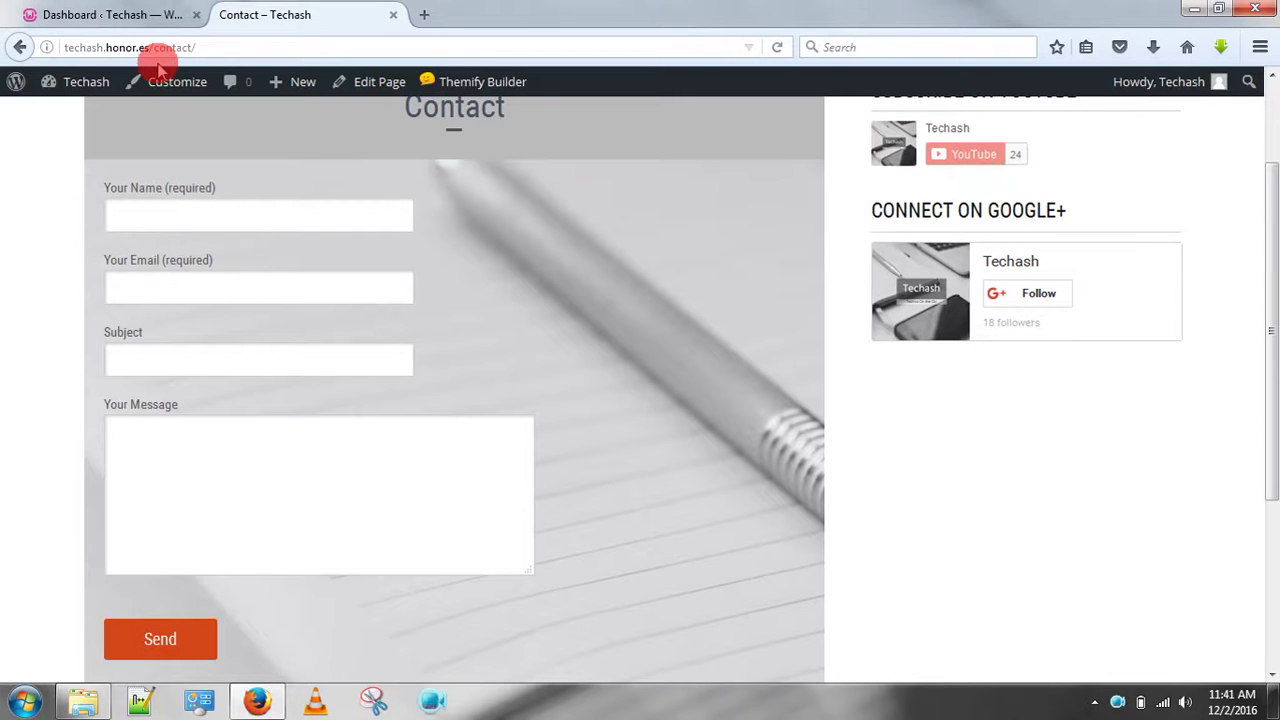
Return to the local WordPress dashboard and search the installable plugins for Contact Form 7.
{"action": "left_click", "coordinate": [110, 12]}
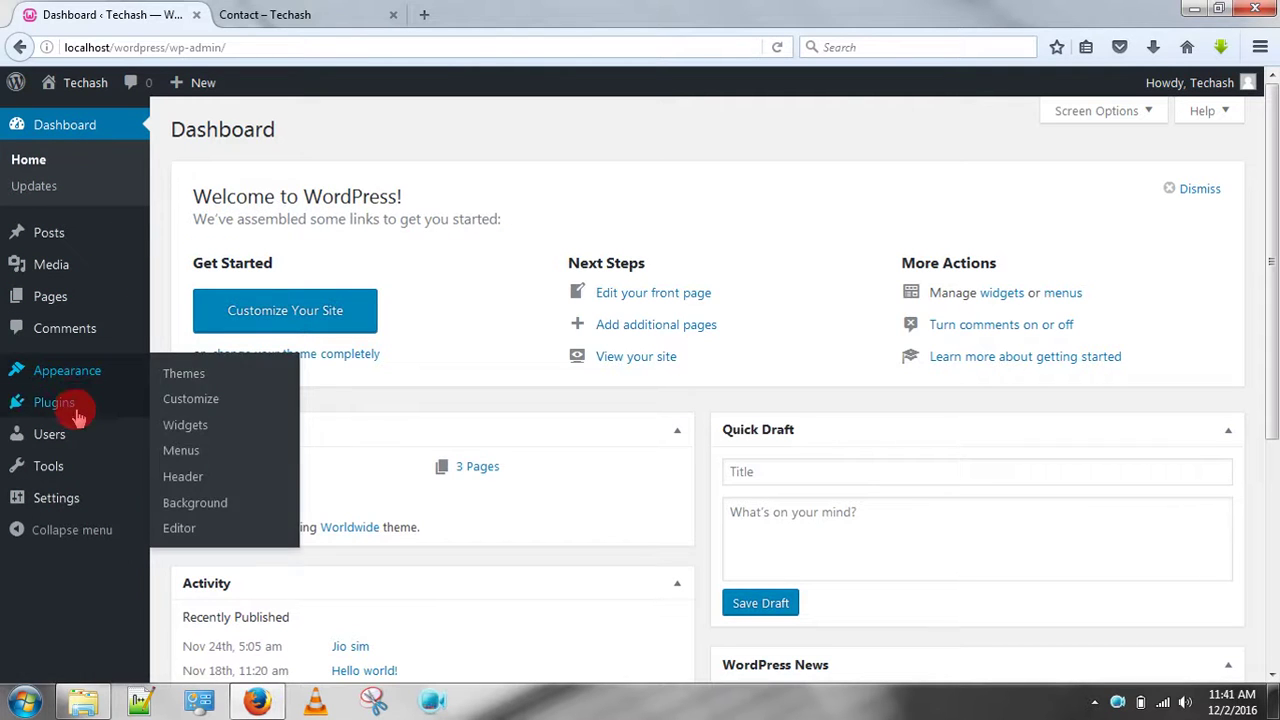
{"action": "mouse_move", "coordinate": [68, 413]}
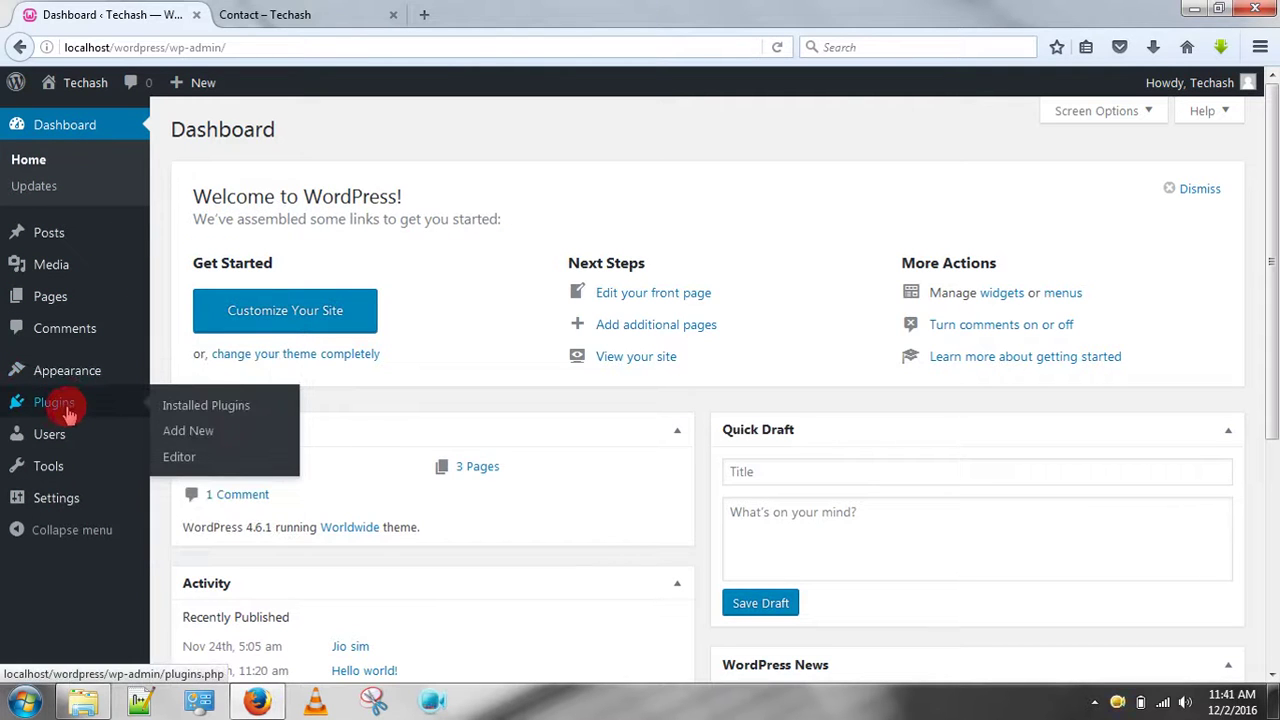
{"action": "left_click", "coordinate": [196, 436]}
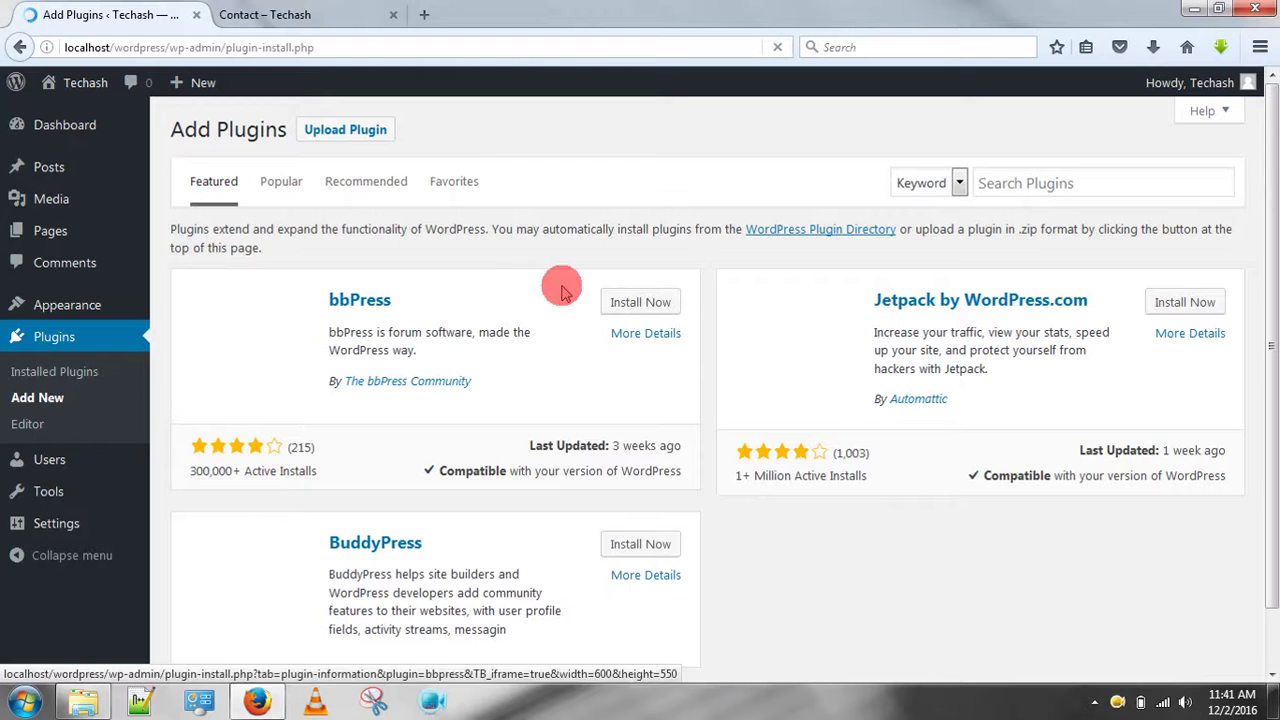
{"action": "left_click_drag", "start_coordinate": [1272, 181], "coordinate": [1100, 205]}
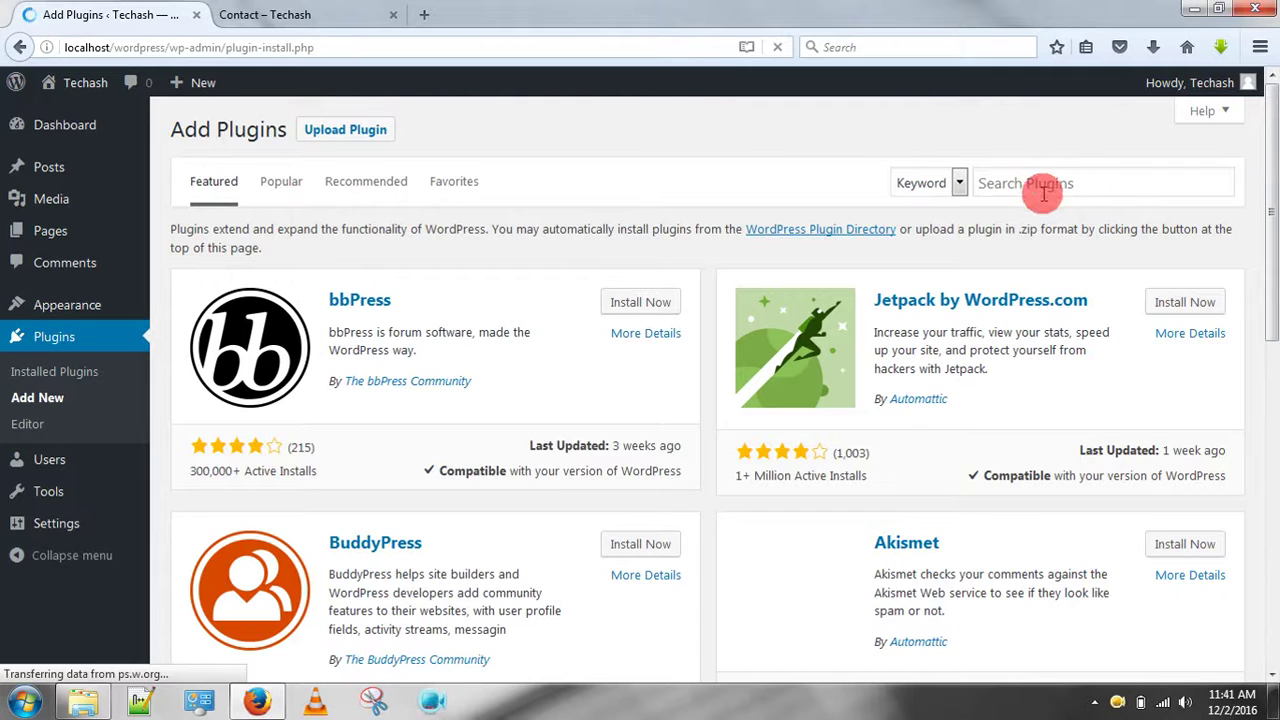
{"action": "left_click", "coordinate": [1063, 187]}
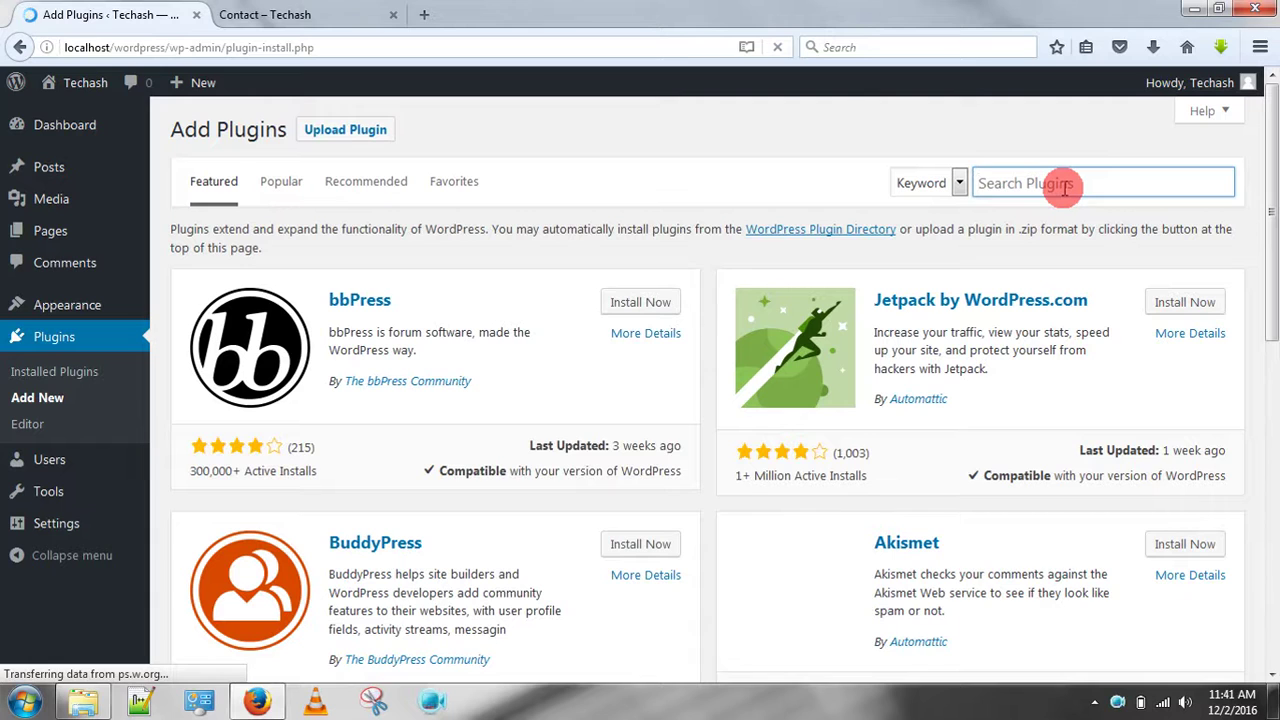
{"action": "type", "text": "co"}
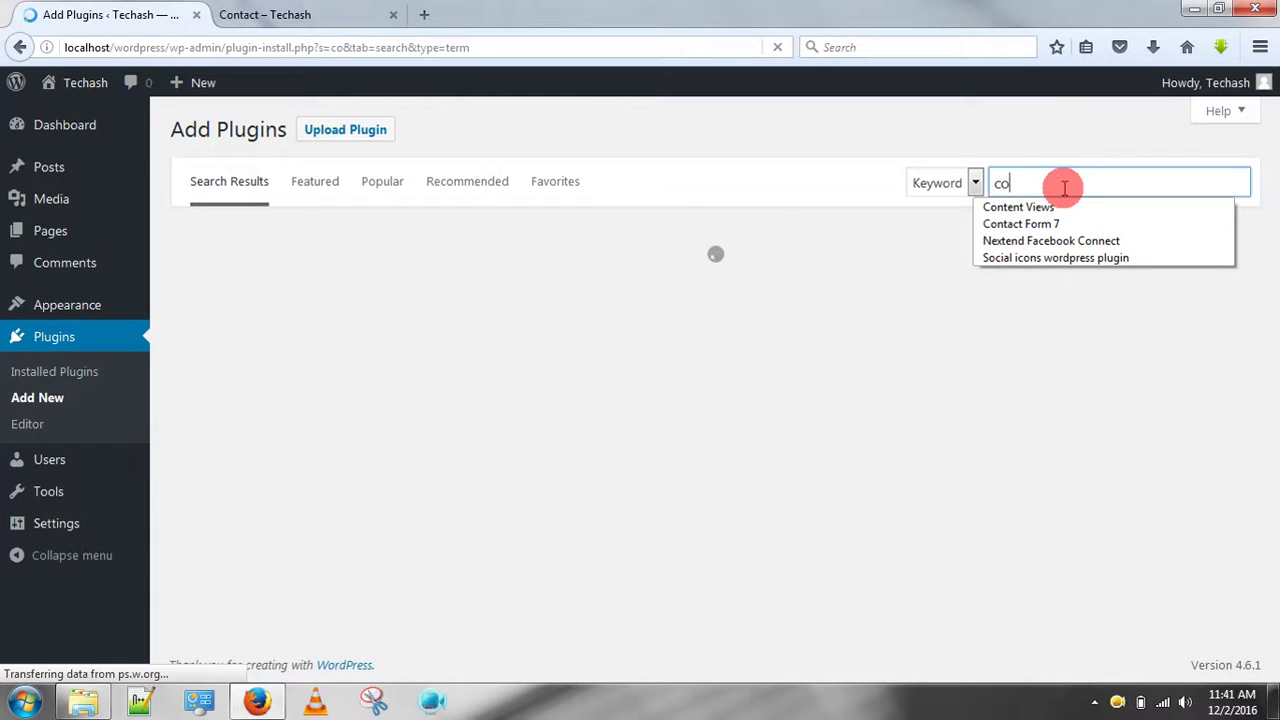
{"action": "left_click", "coordinate": [1055, 223]}
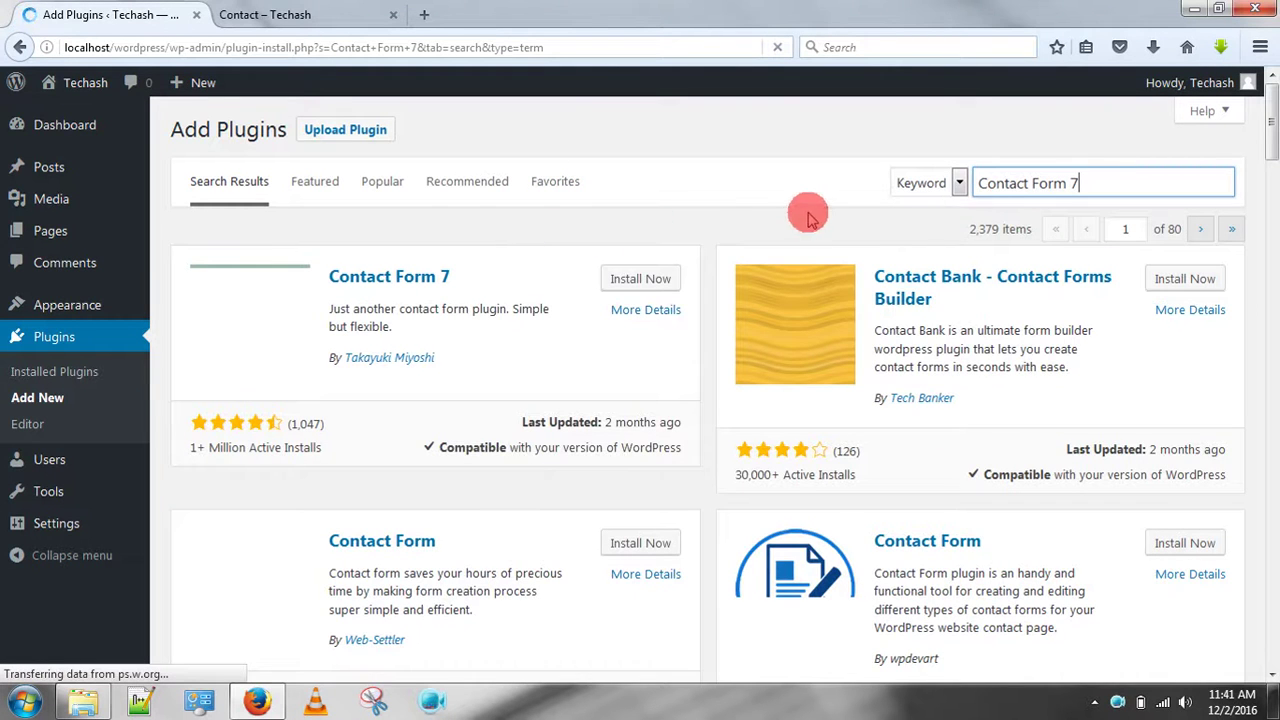
{"action": "mouse_move", "coordinate": [1271, 143]}
{"action": "left_mouse_down"}
{"action": "mouse_move", "coordinate": [1273, 186]}
{"action": "mouse_move", "coordinate": [1272, 143]}
{"action": "left_mouse_up"}
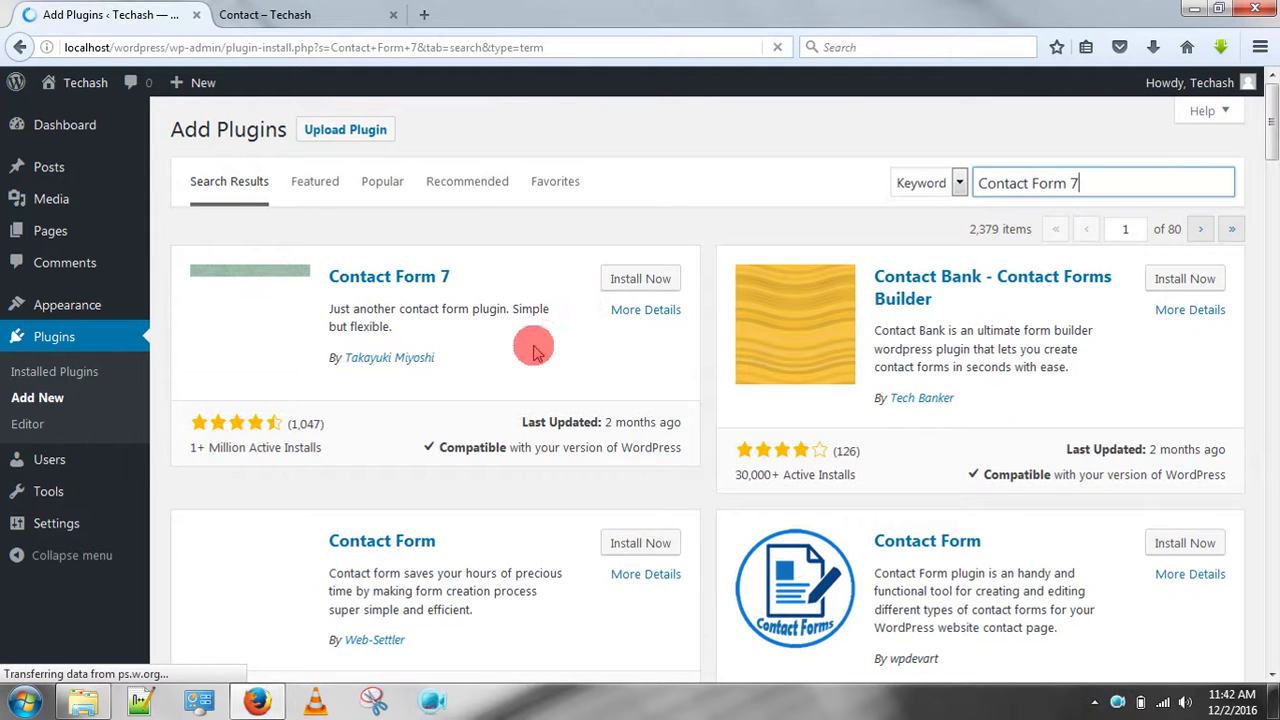
Install and activate the Contact Form 7 plugin.
{"action": "left_click", "coordinate": [624, 286]}
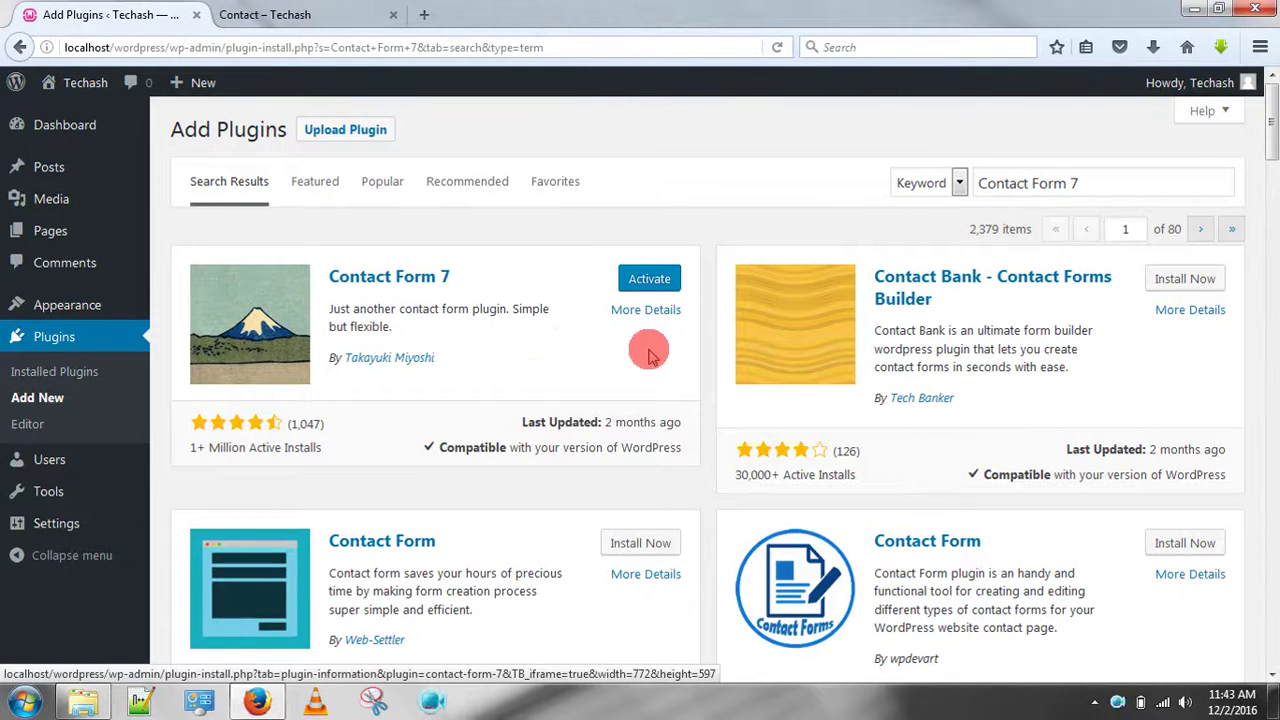
{"action": "left_click", "coordinate": [651, 290]}
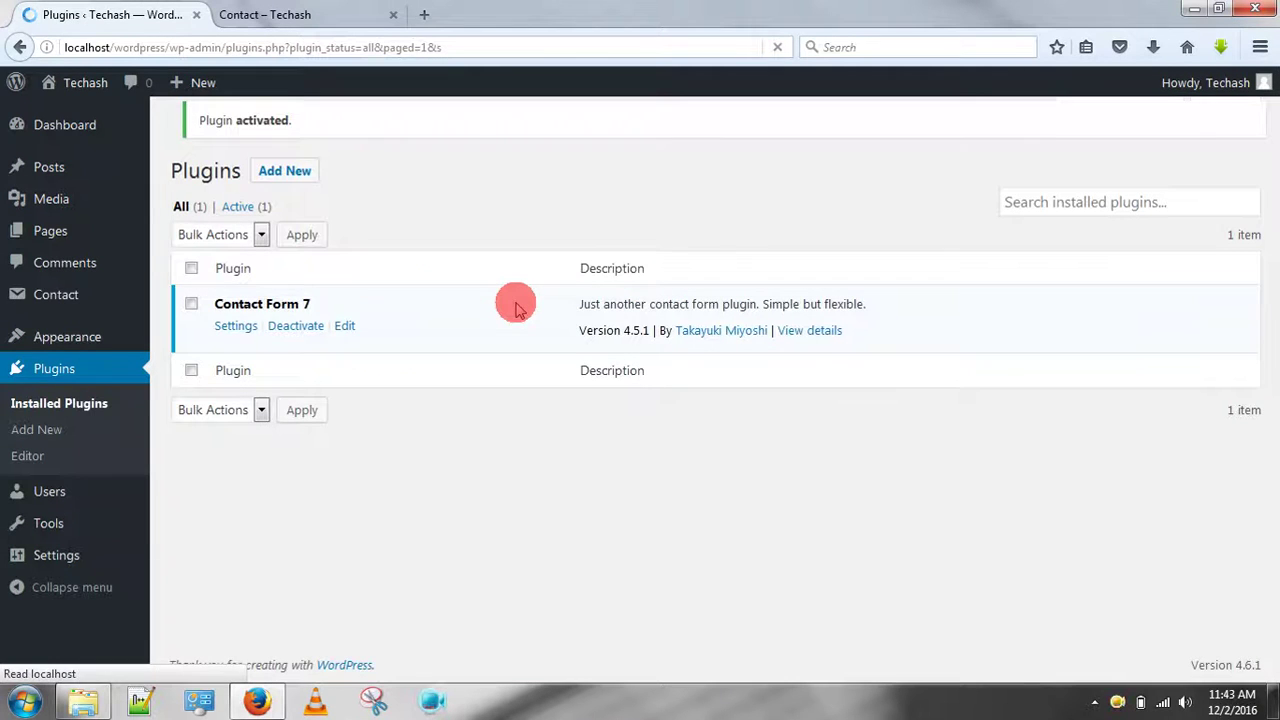
{"action": "left_click_drag", "start_coordinate": [434, 326], "coordinate": [406, 331]}
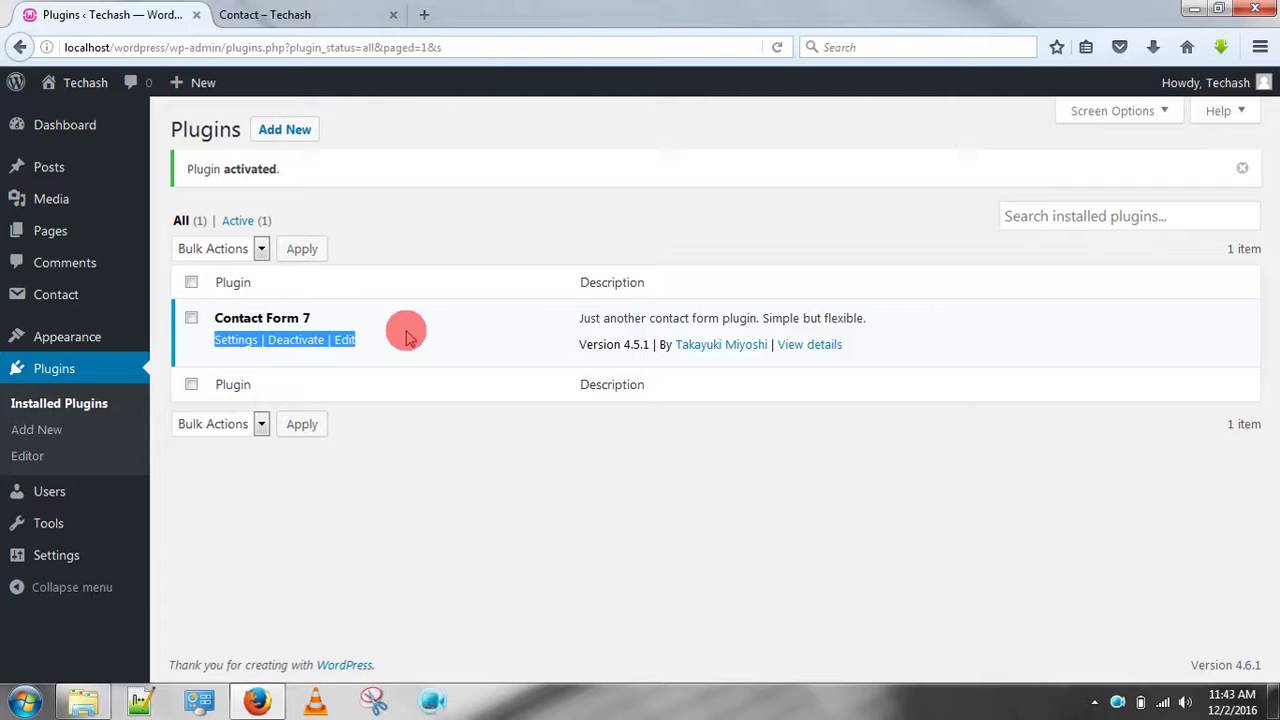
{"action": "left_click", "coordinate": [495, 336]}
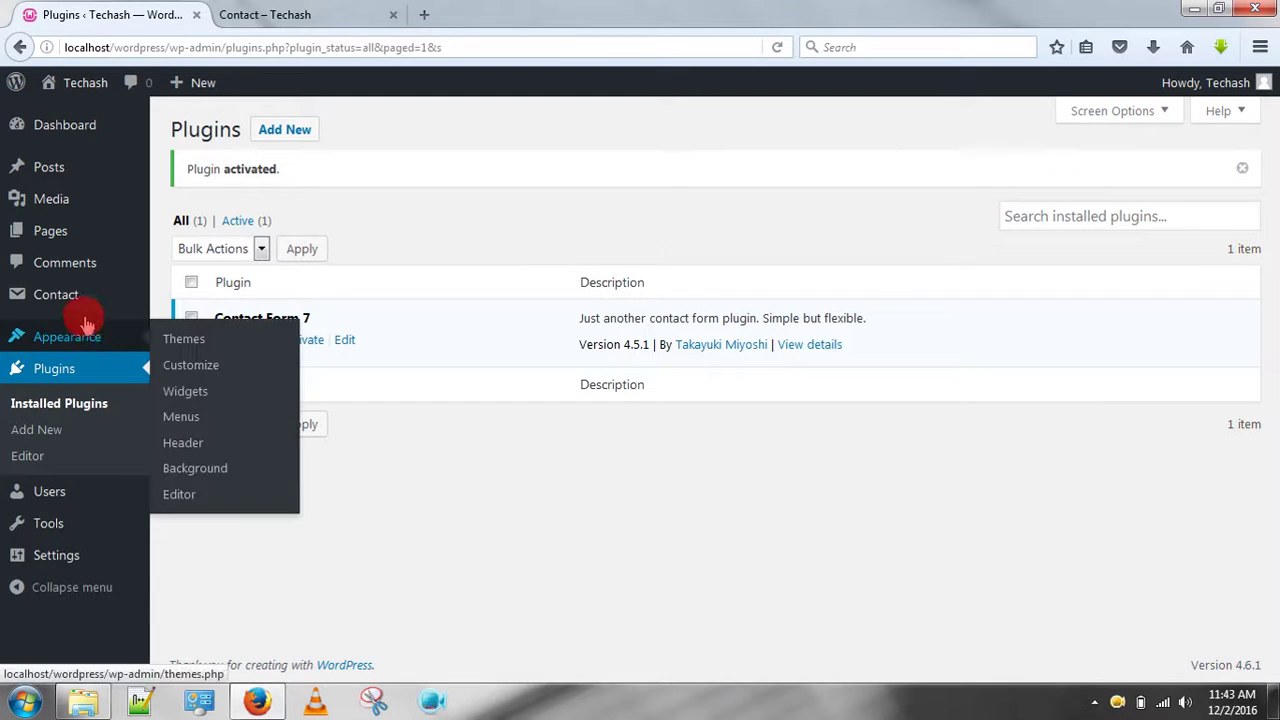
Open the list of contact forms and copy the shortcode of Contact form 1.
{"action": "mouse_move", "coordinate": [62, 300]}
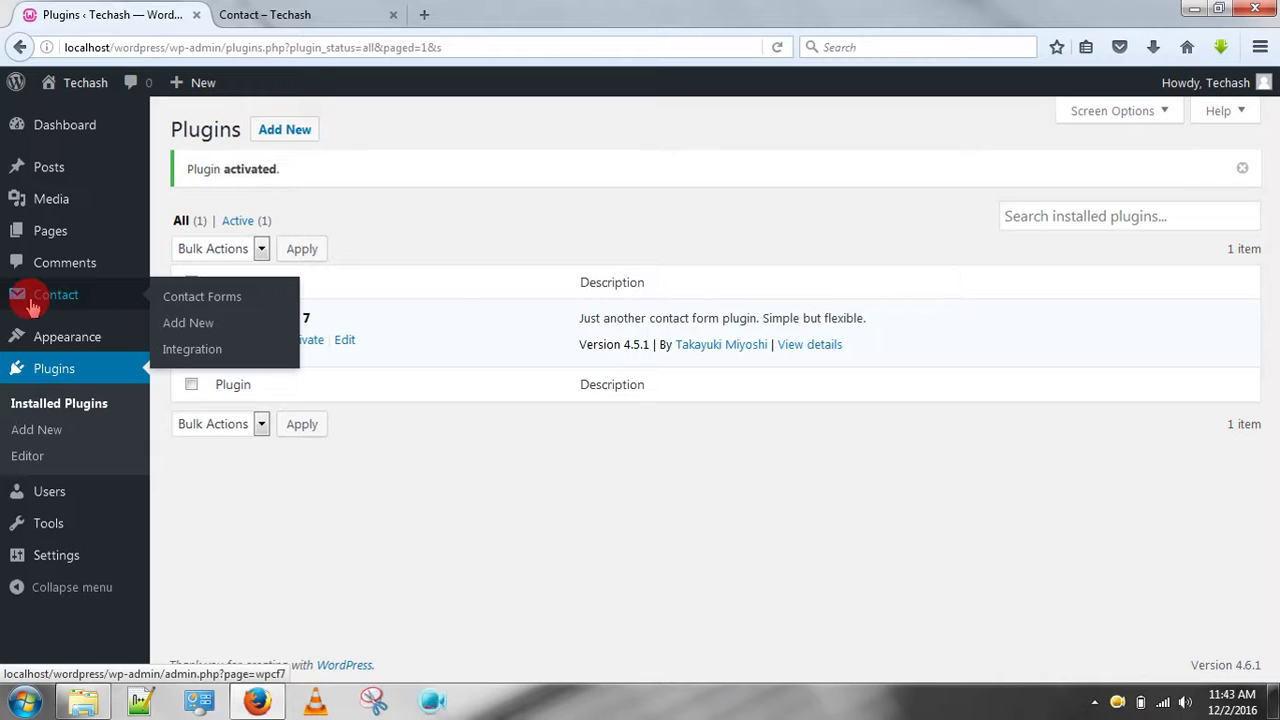
{"action": "left_click", "coordinate": [77, 304]}
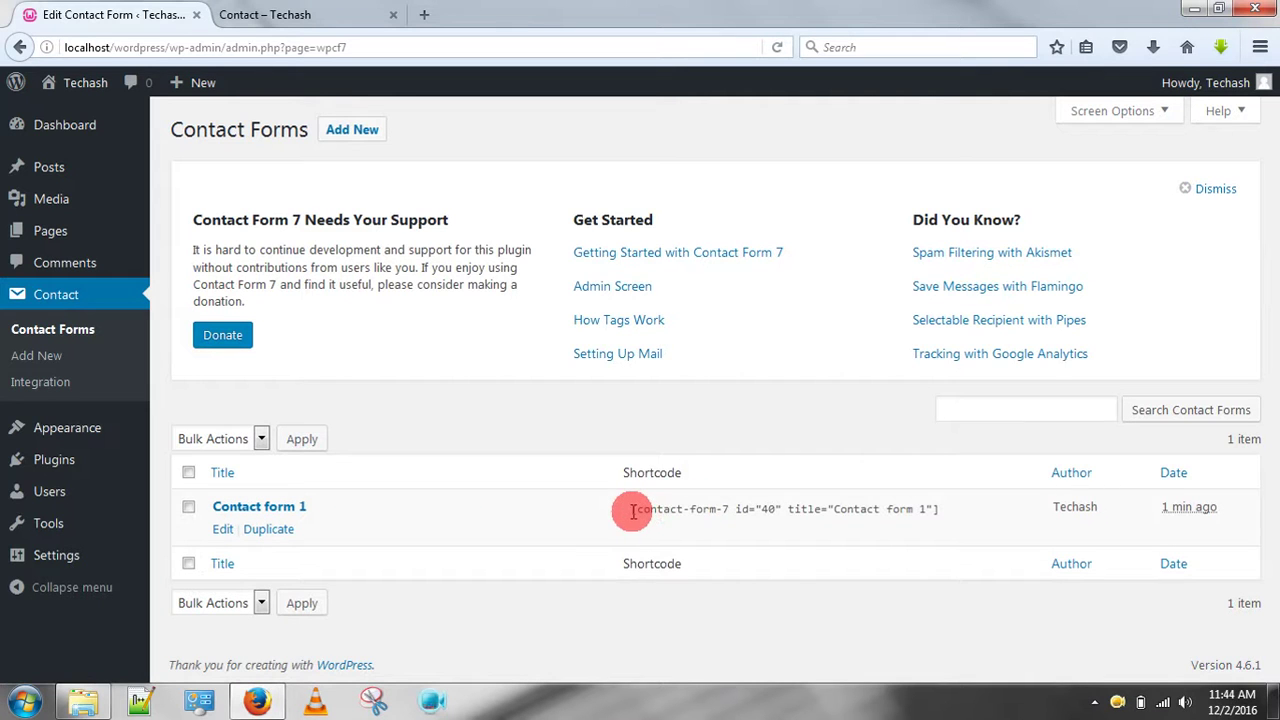
{"action": "left_click_drag", "start_coordinate": [630, 508], "coordinate": [984, 507]}
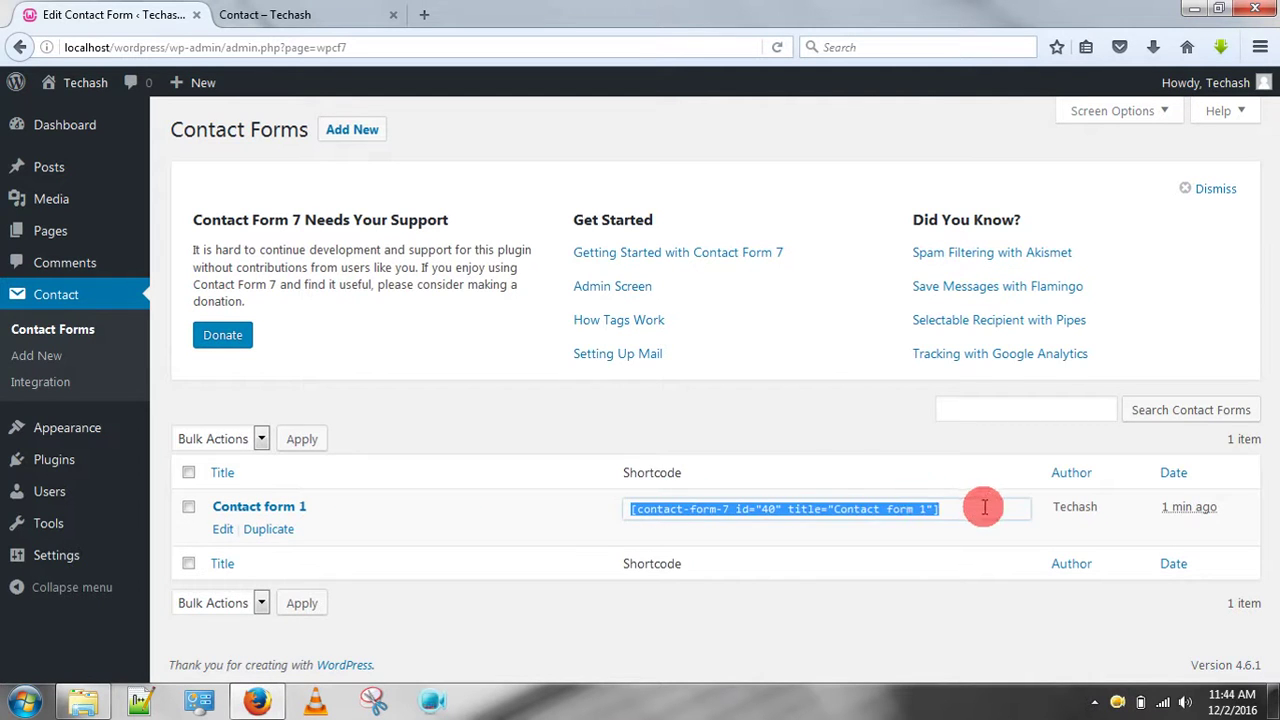
{"action": "left_click", "coordinate": [746, 484]}
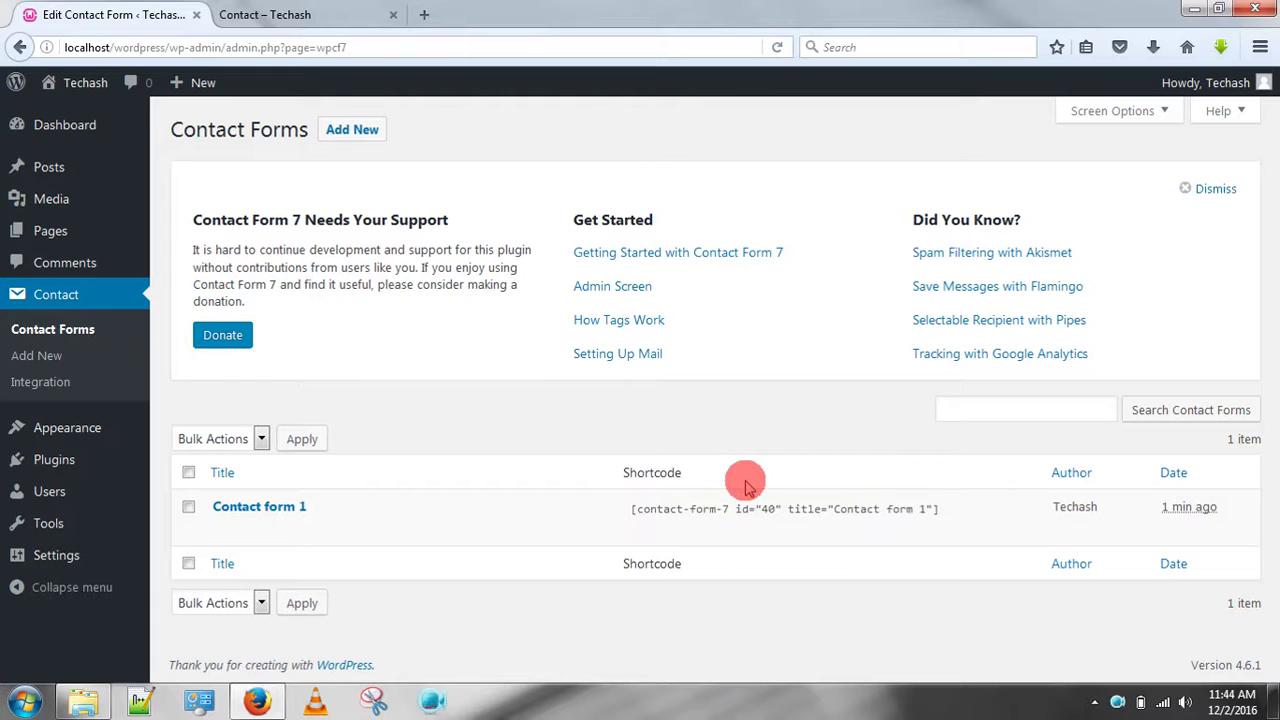
{"action": "left_click_drag", "start_coordinate": [680, 477], "coordinate": [614, 477]}
{"action": "left_click", "coordinate": [618, 477]}
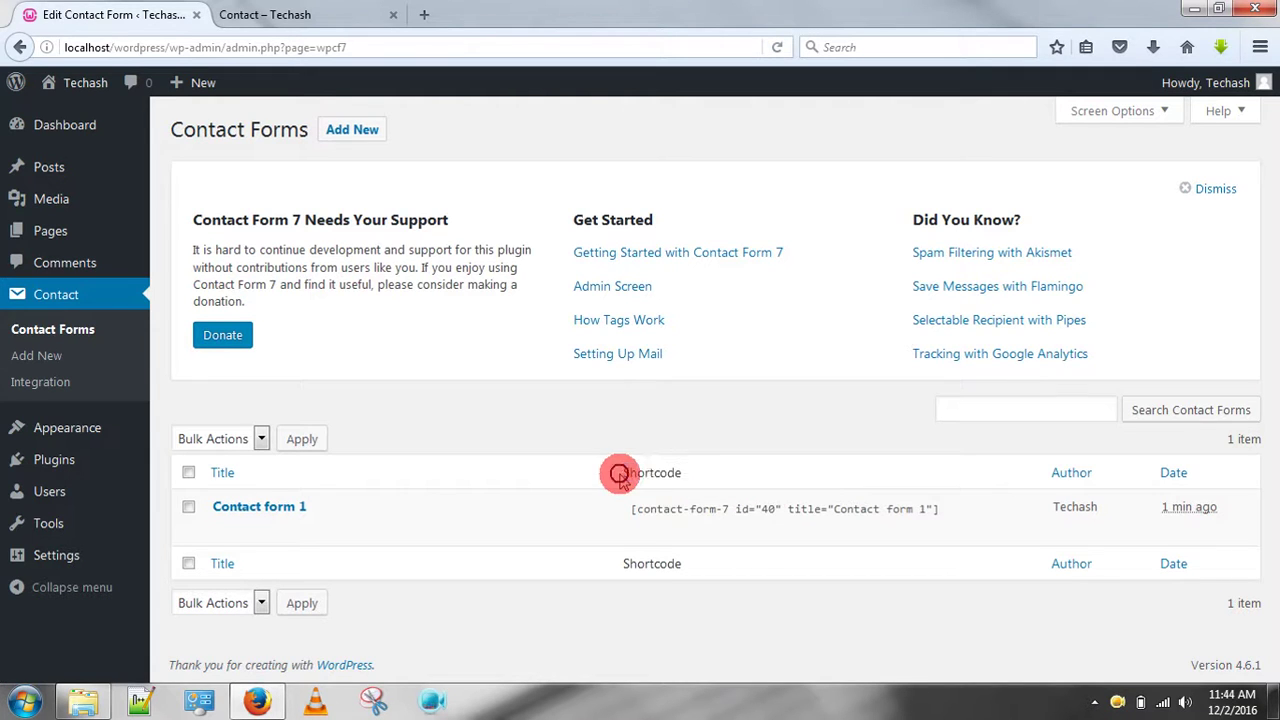
{"action": "double_click", "coordinate": [620, 476]}
{"action": "double_click", "coordinate": [682, 474]}
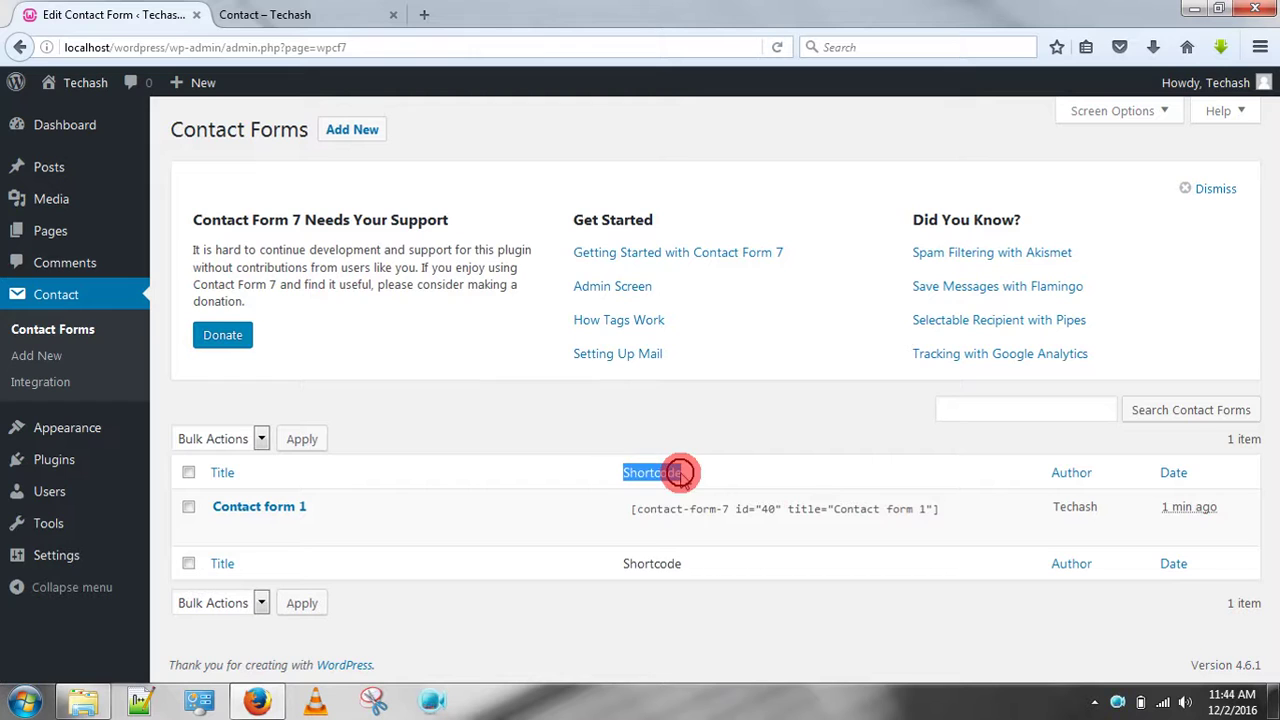
{"action": "left_click", "coordinate": [640, 478]}
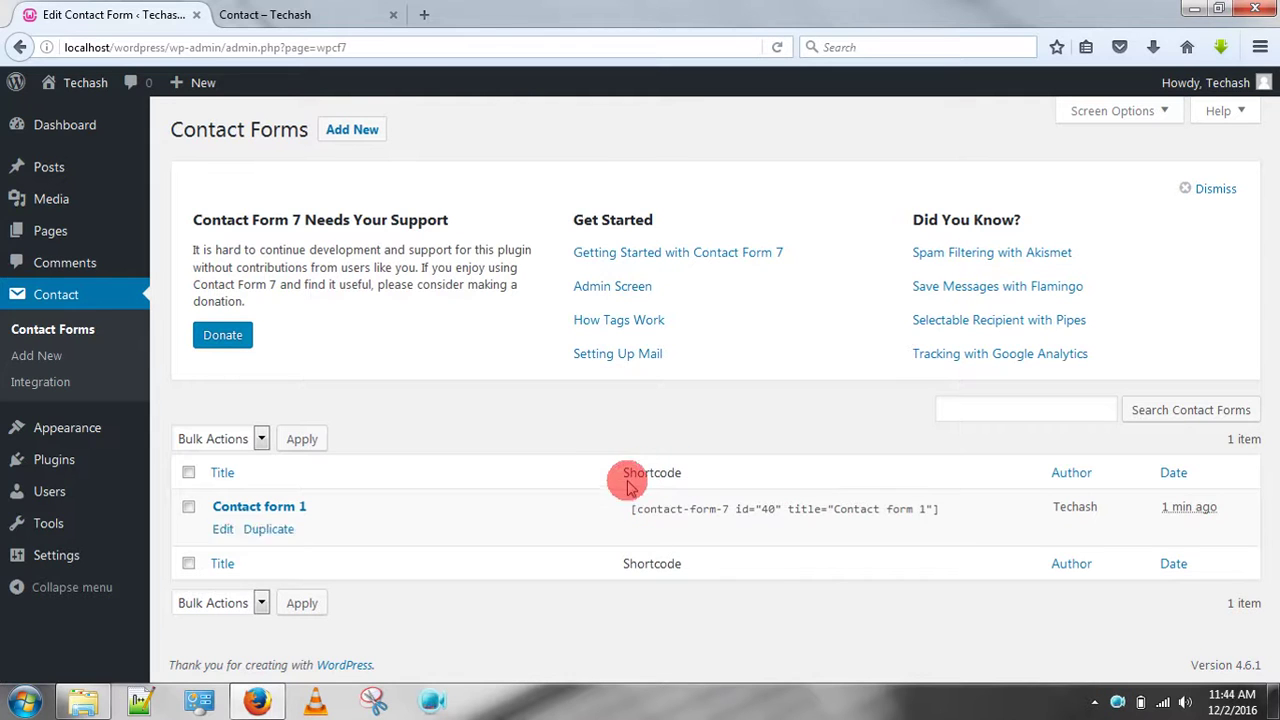
{"action": "left_click", "coordinate": [631, 508]}
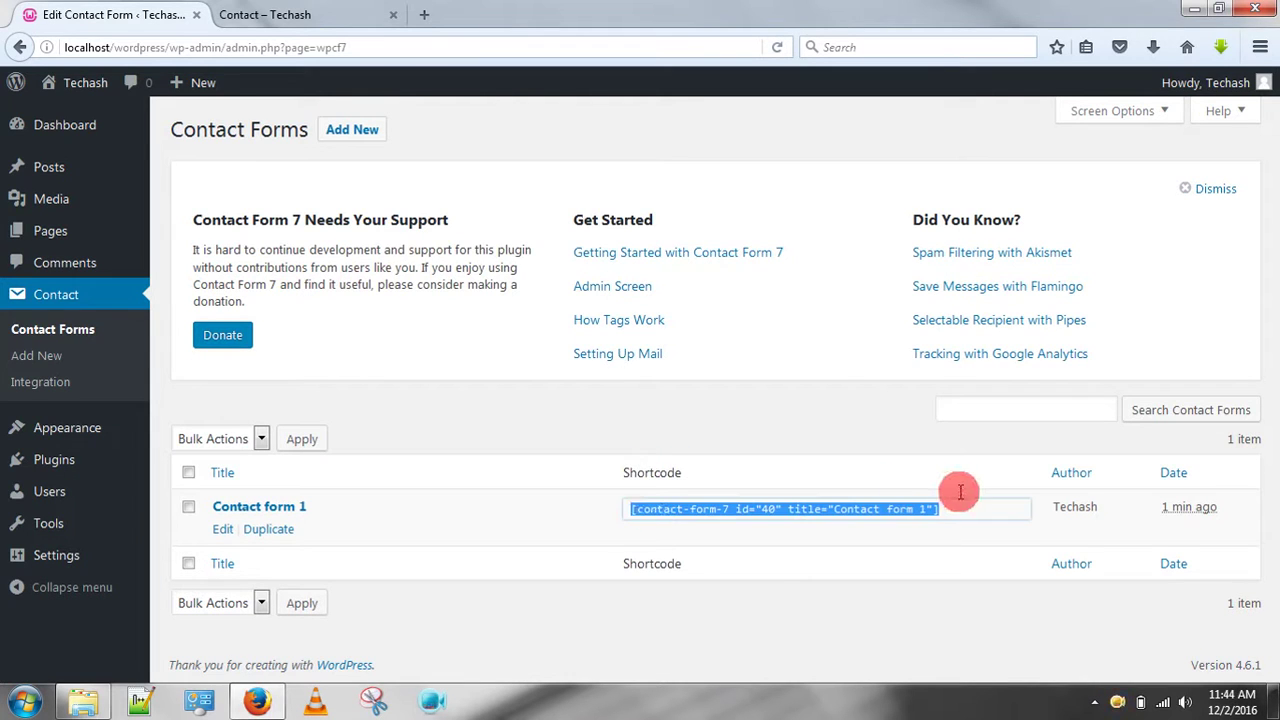
{"action": "right_click", "coordinate": [912, 508]}
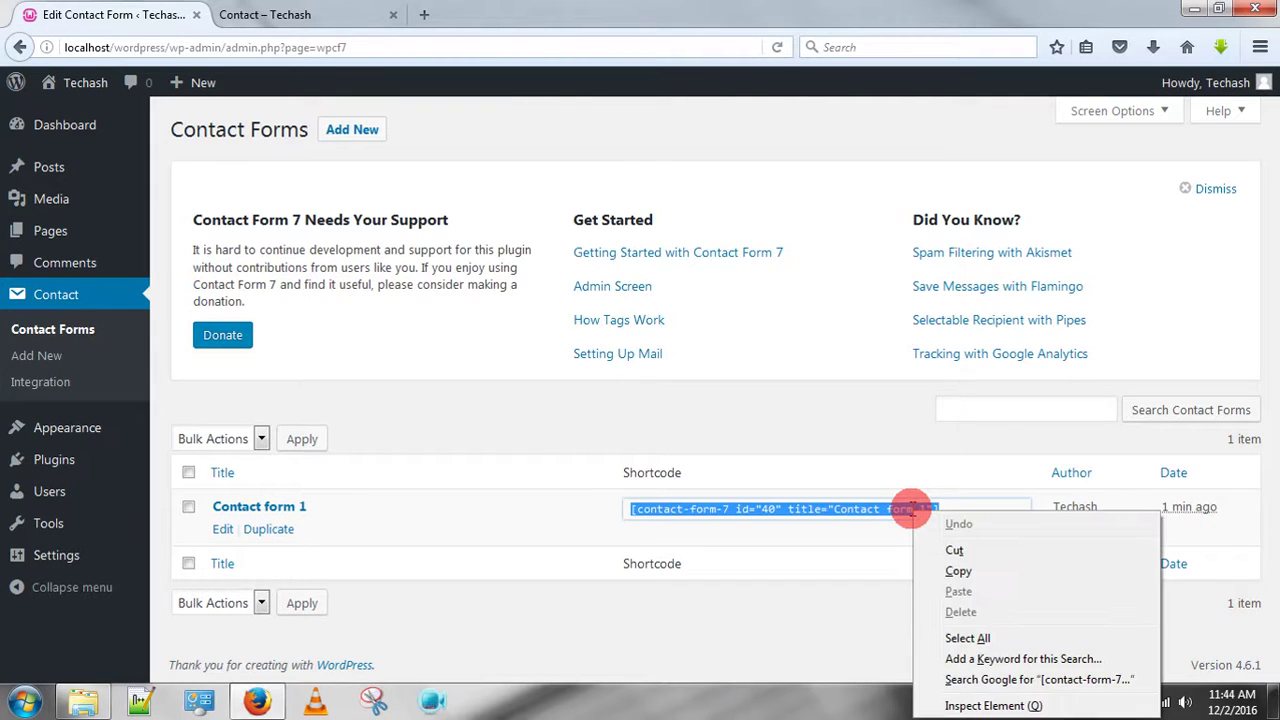
{"action": "left_click", "coordinate": [957, 571]}
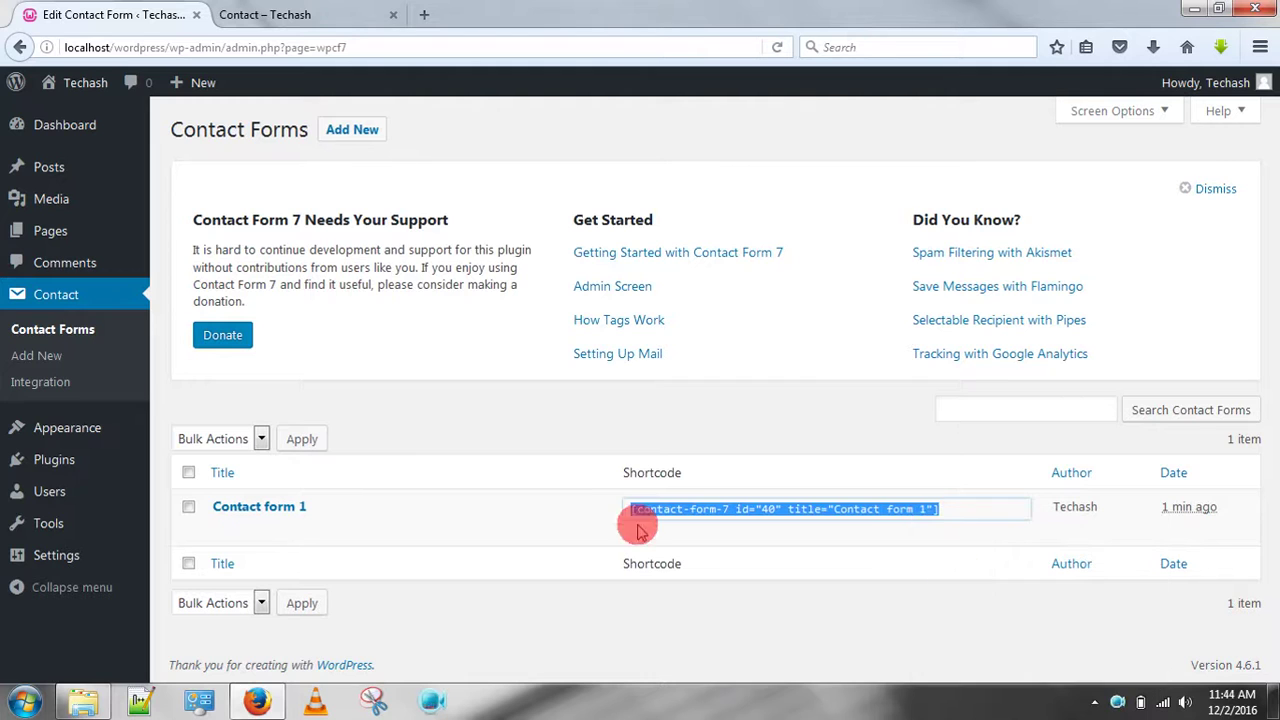
Open the Contact page for editing and paste the shortcode [contact-form-7 id="40" title="Contact form 1"] into its body.
{"action": "left_click", "coordinate": [64, 240]}
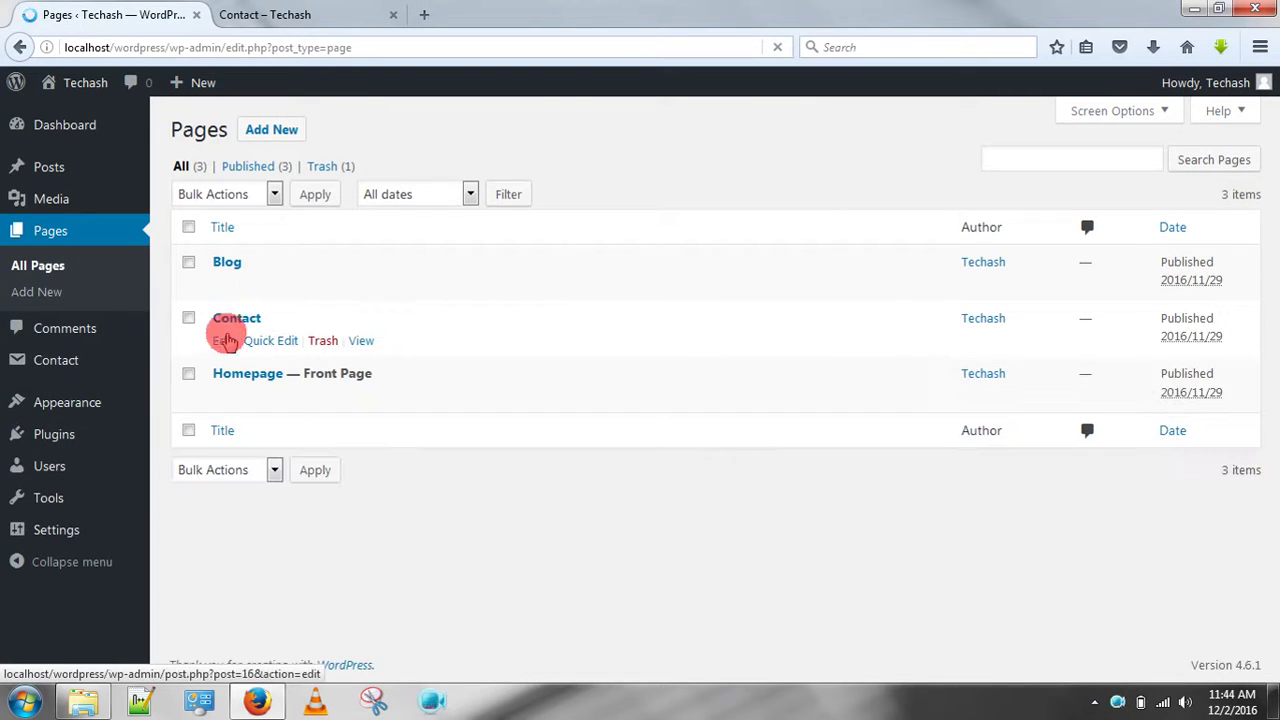
{"action": "left_click", "coordinate": [222, 342]}
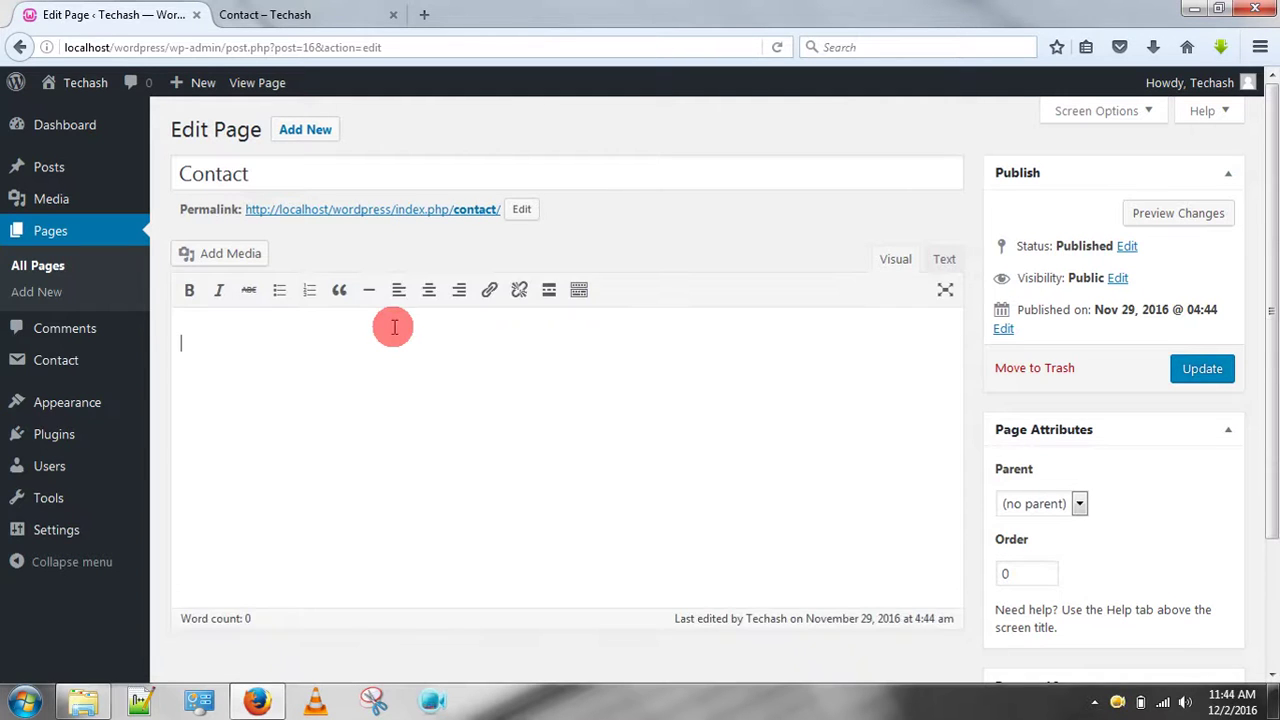
{"action": "right_click", "coordinate": [394, 327]}
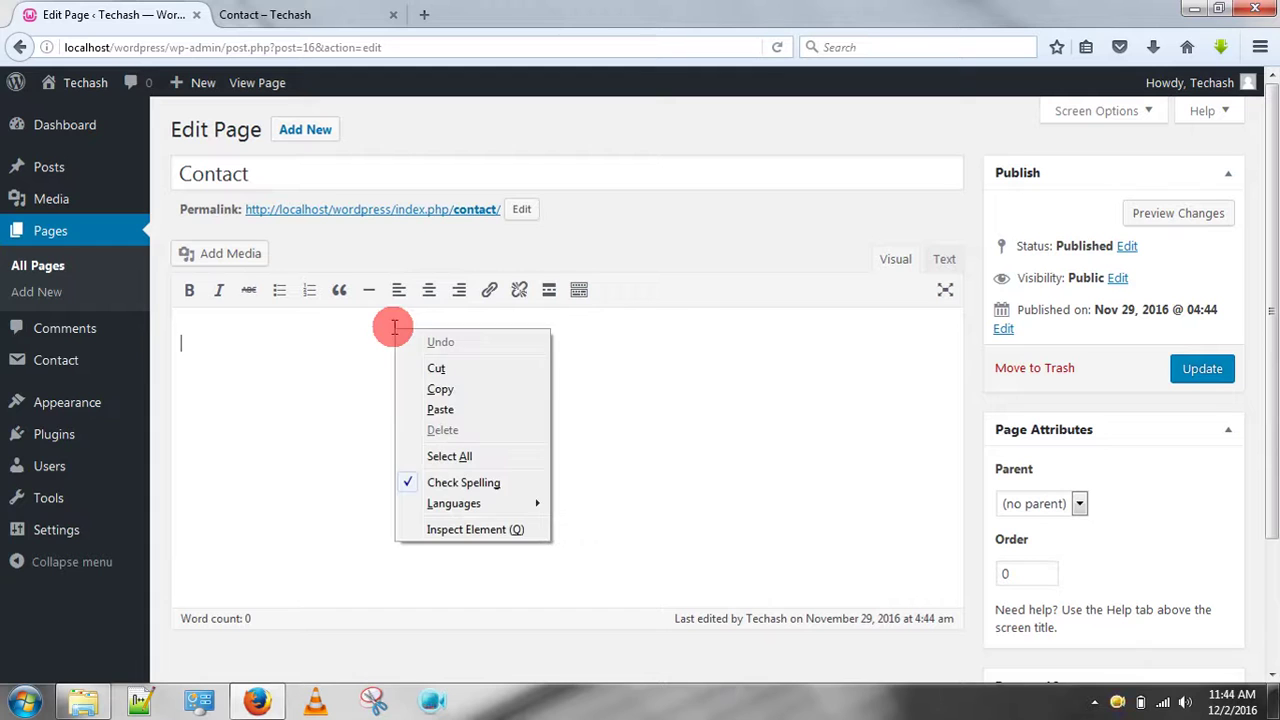
{"action": "left_click", "coordinate": [441, 411]}
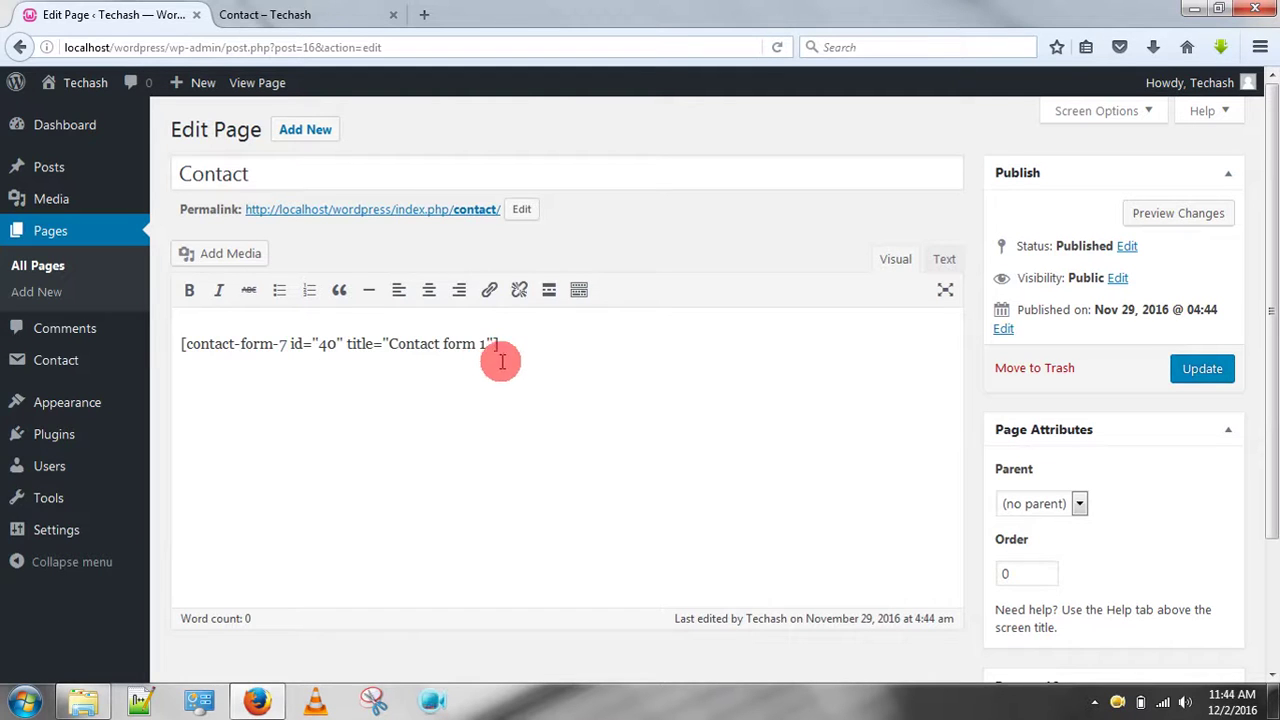
{"action": "left_click_drag", "start_coordinate": [500, 350], "coordinate": [149, 343]}
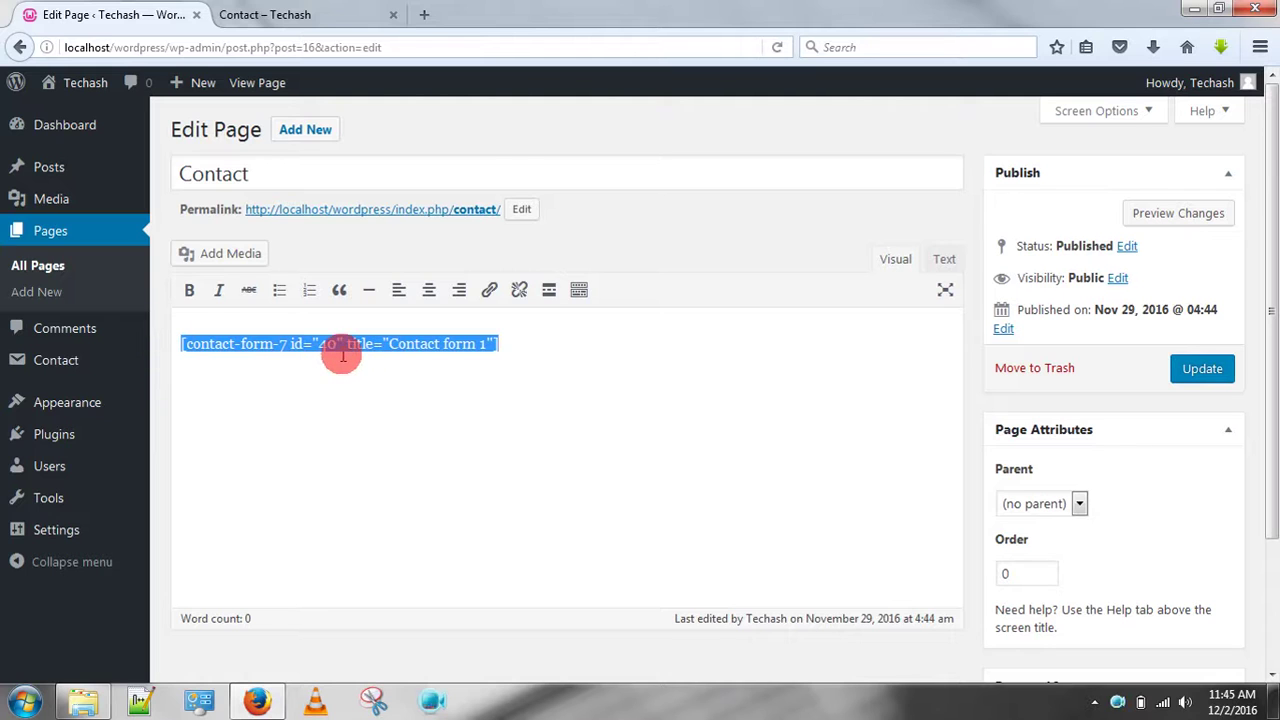
{"action": "left_click", "coordinate": [428, 344]}
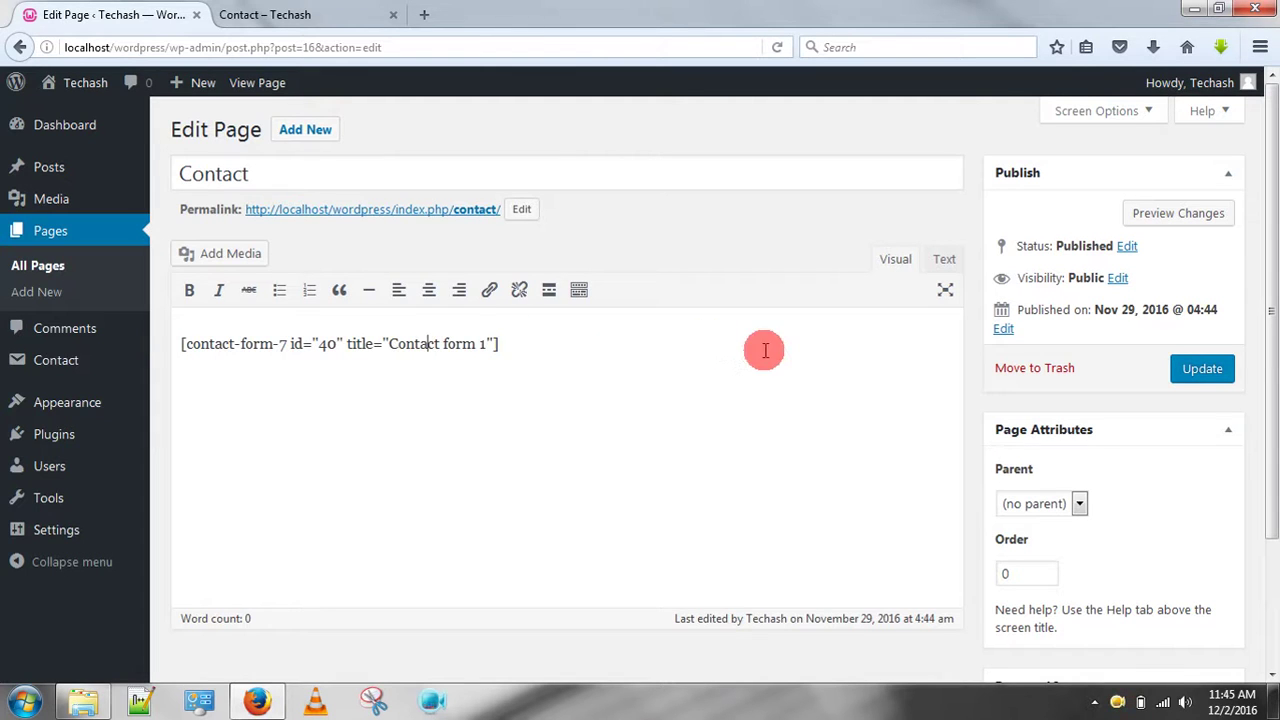
Update the Contact page, then open the site in a separate browser tab and go to its Contact page.
{"action": "left_click", "coordinate": [1183, 368]}
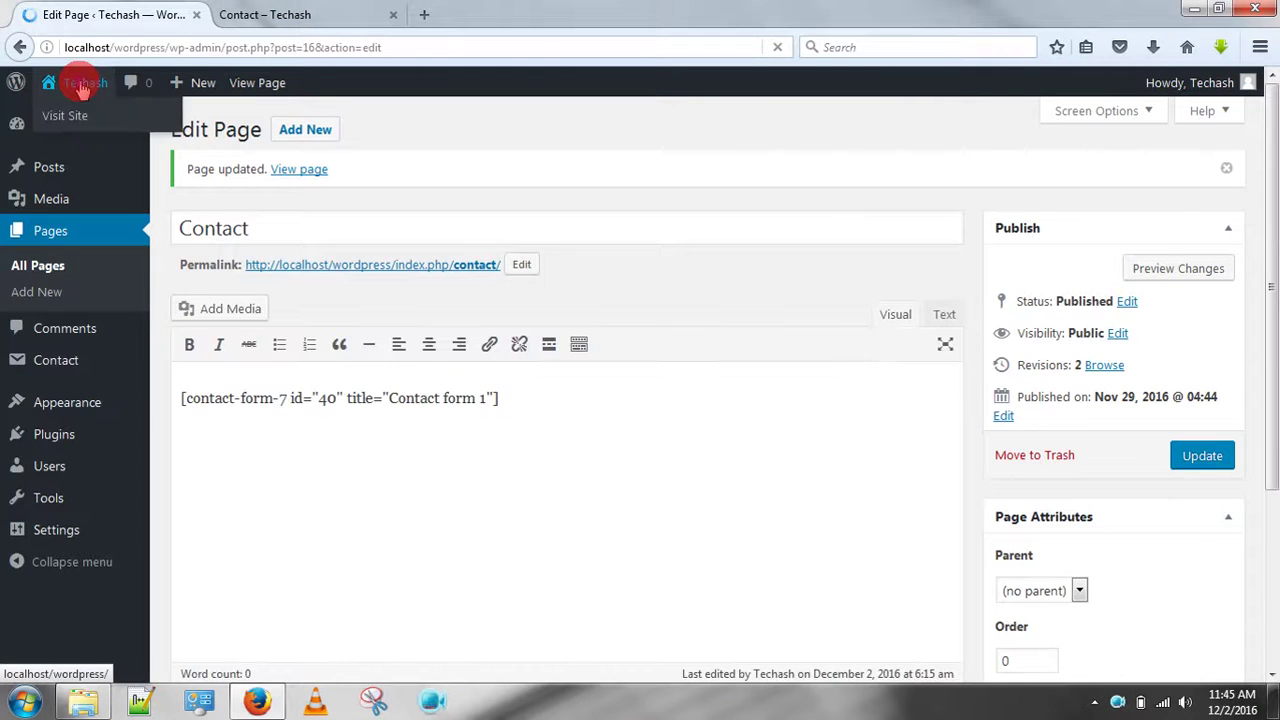
{"action": "right_click", "coordinate": [84, 84]}
{"action": "left_click", "coordinate": [130, 96]}
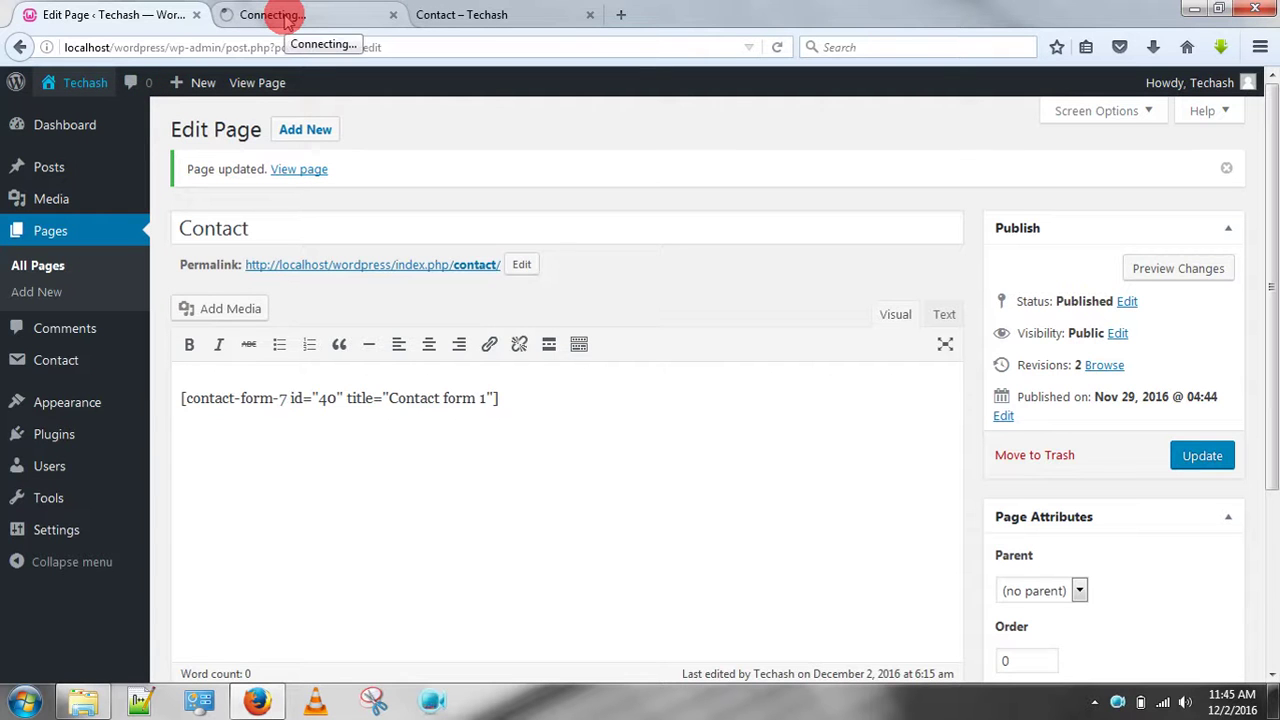
{"action": "left_click", "coordinate": [287, 18]}
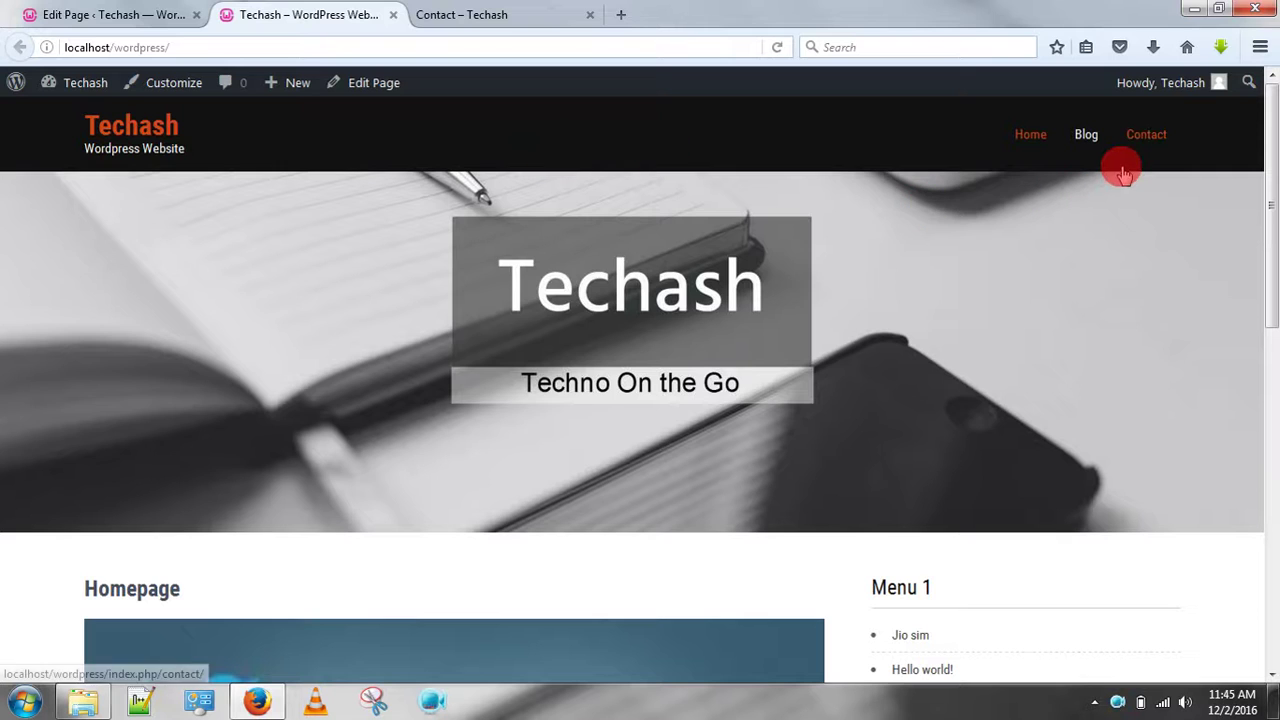
{"action": "left_click", "coordinate": [1147, 142]}
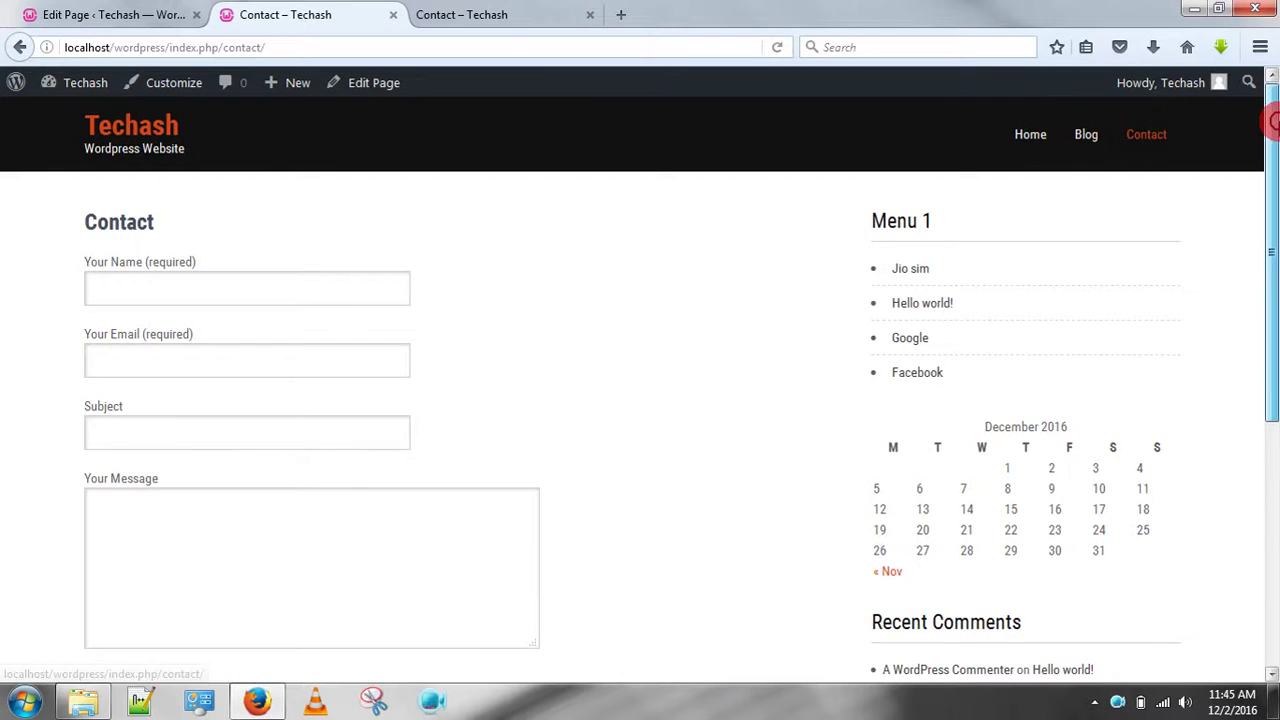
Check the name, email, subject and message fields of the form on the published Contact page.
{"action": "left_click_drag", "start_coordinate": [1270, 122], "coordinate": [1270, 172]}
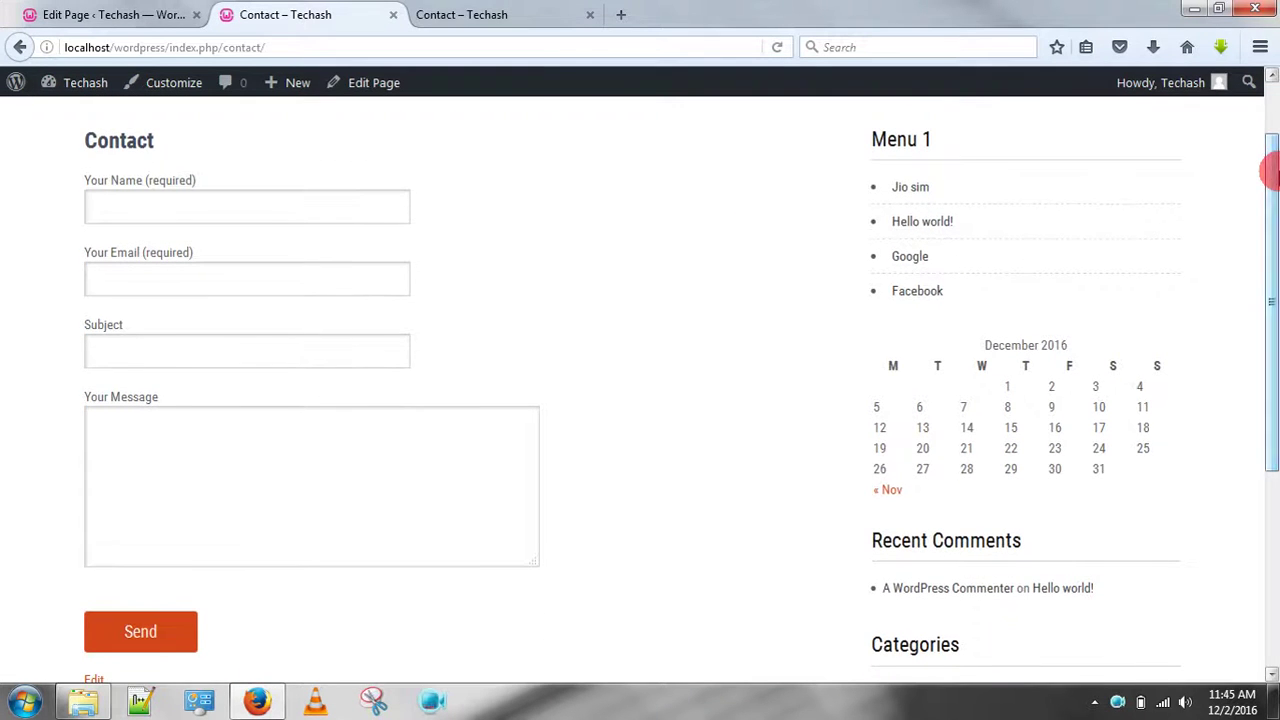
{"action": "left_click", "coordinate": [192, 200]}
{"action": "left_click", "coordinate": [184, 277]}
{"action": "left_click", "coordinate": [176, 345]}
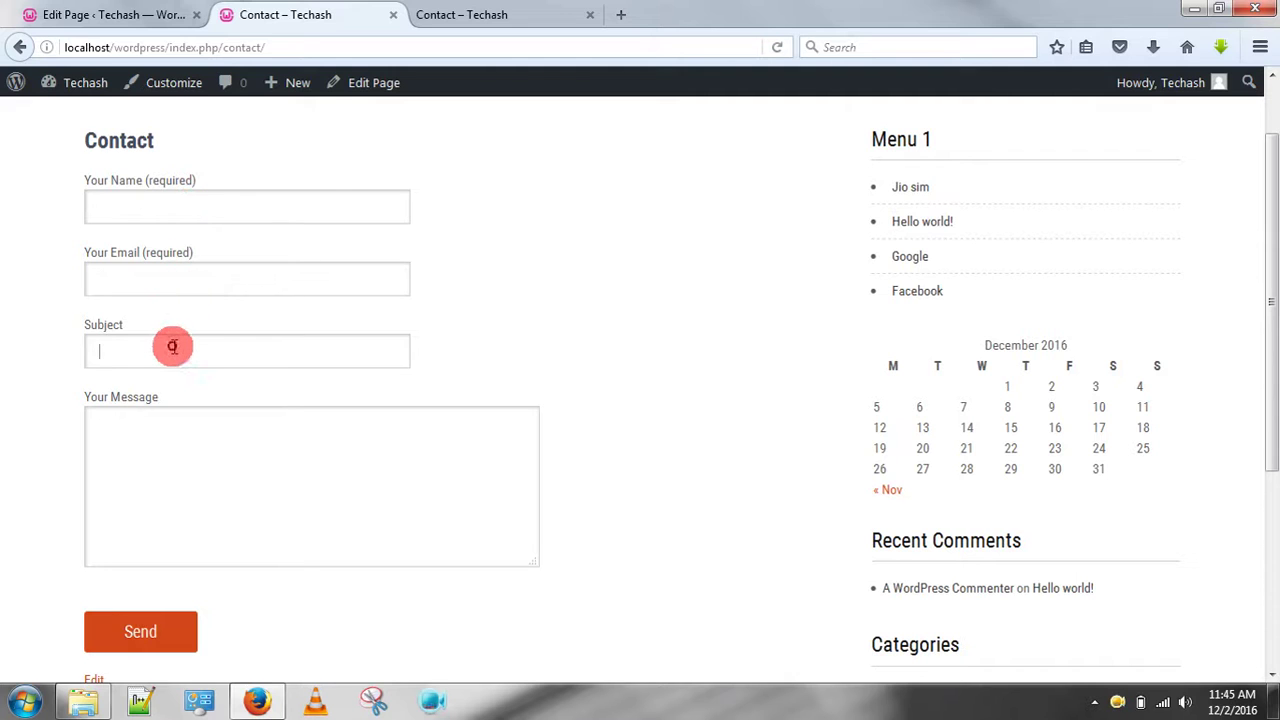
{"action": "left_click", "coordinate": [150, 632]}
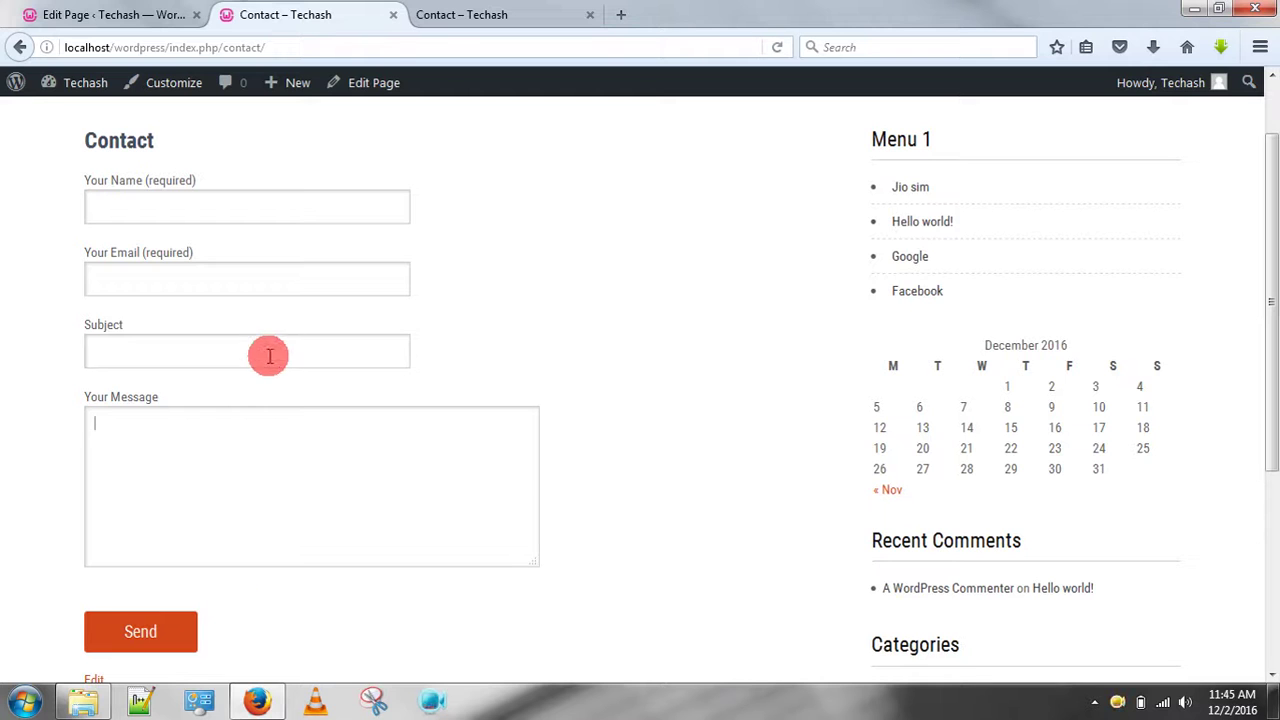
Return to the WordPress dashboard and open Contact form 1 for editing from the list of contact forms.
{"action": "left_click", "coordinate": [108, 10]}
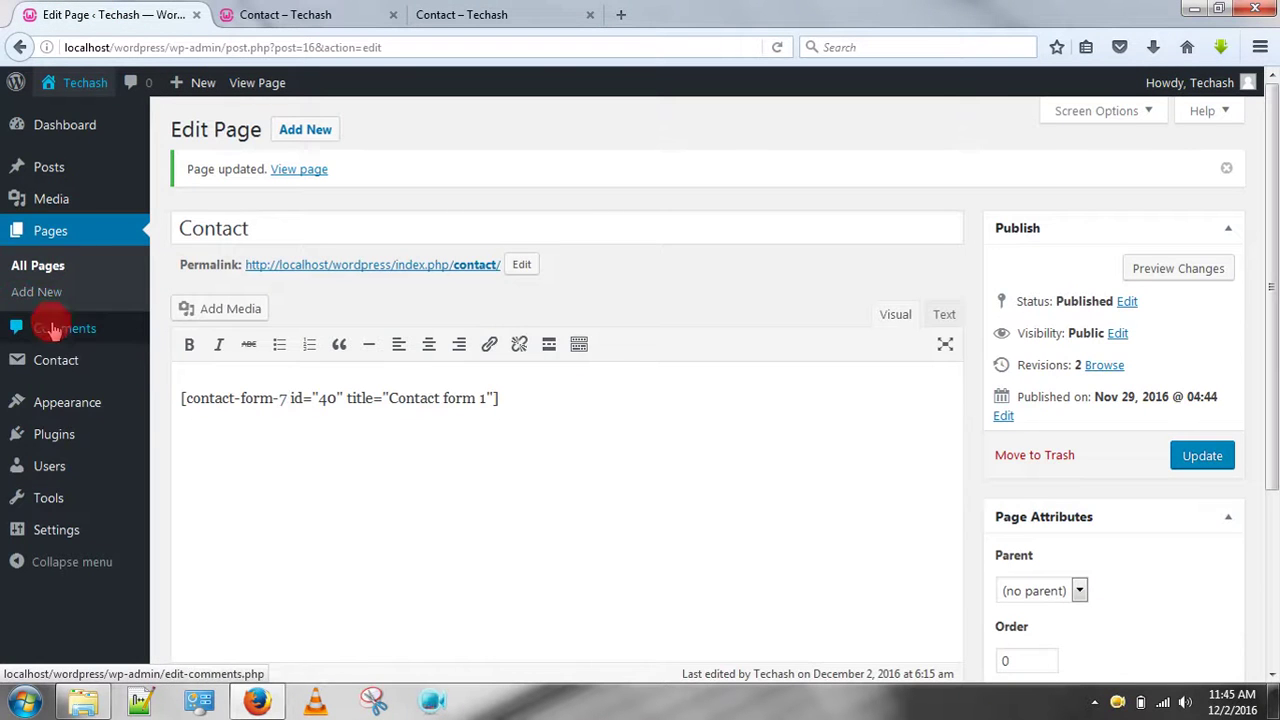
{"action": "left_click", "coordinate": [55, 367]}
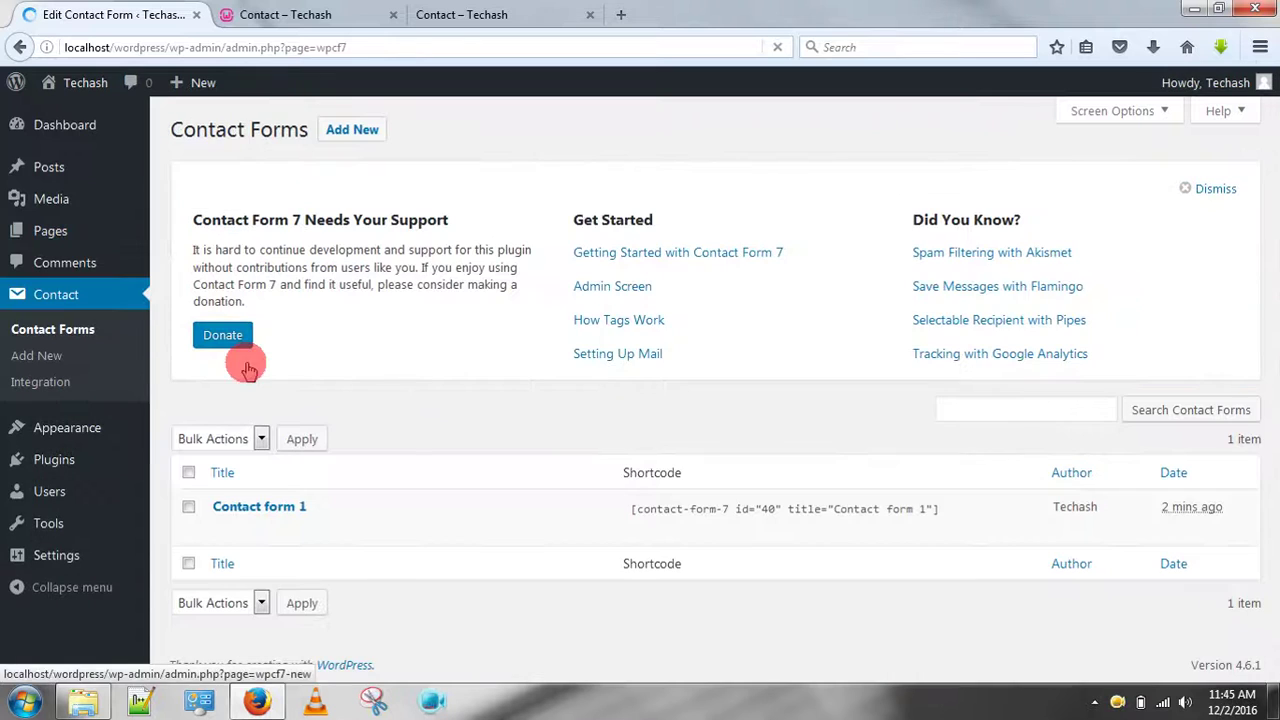
{"action": "mouse_move", "coordinate": [245, 507]}
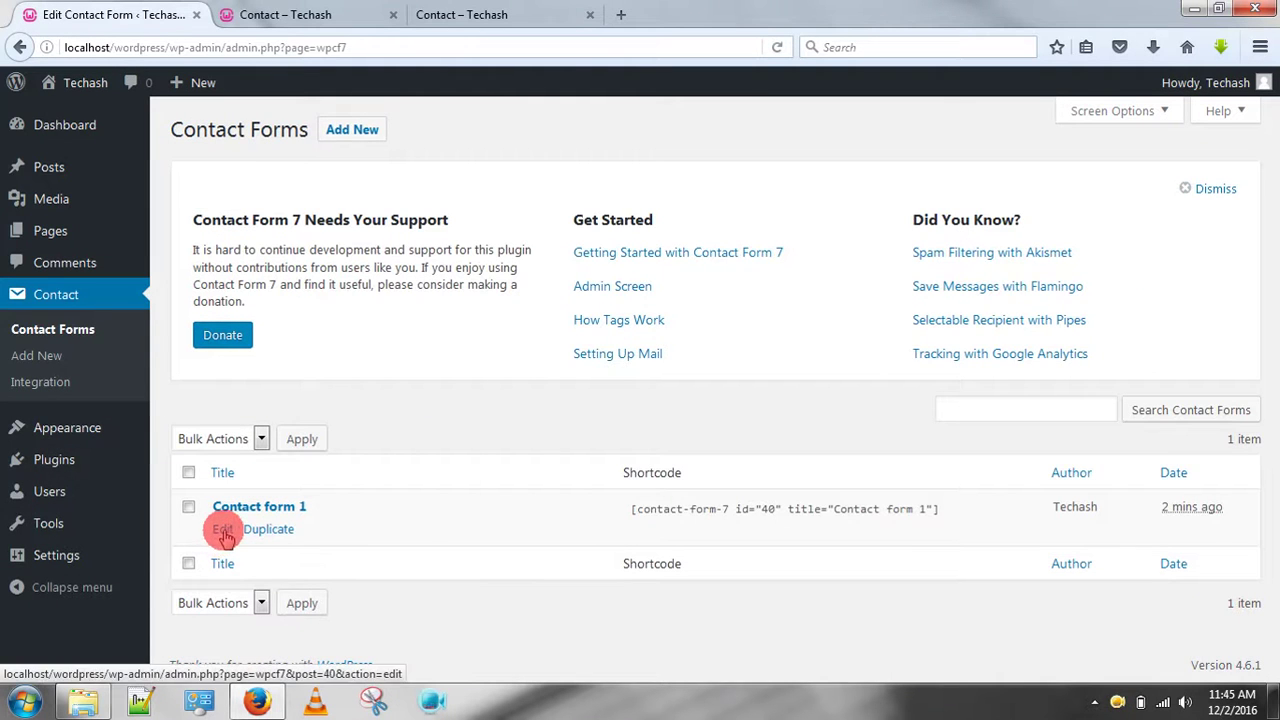
{"action": "left_click", "coordinate": [223, 531]}
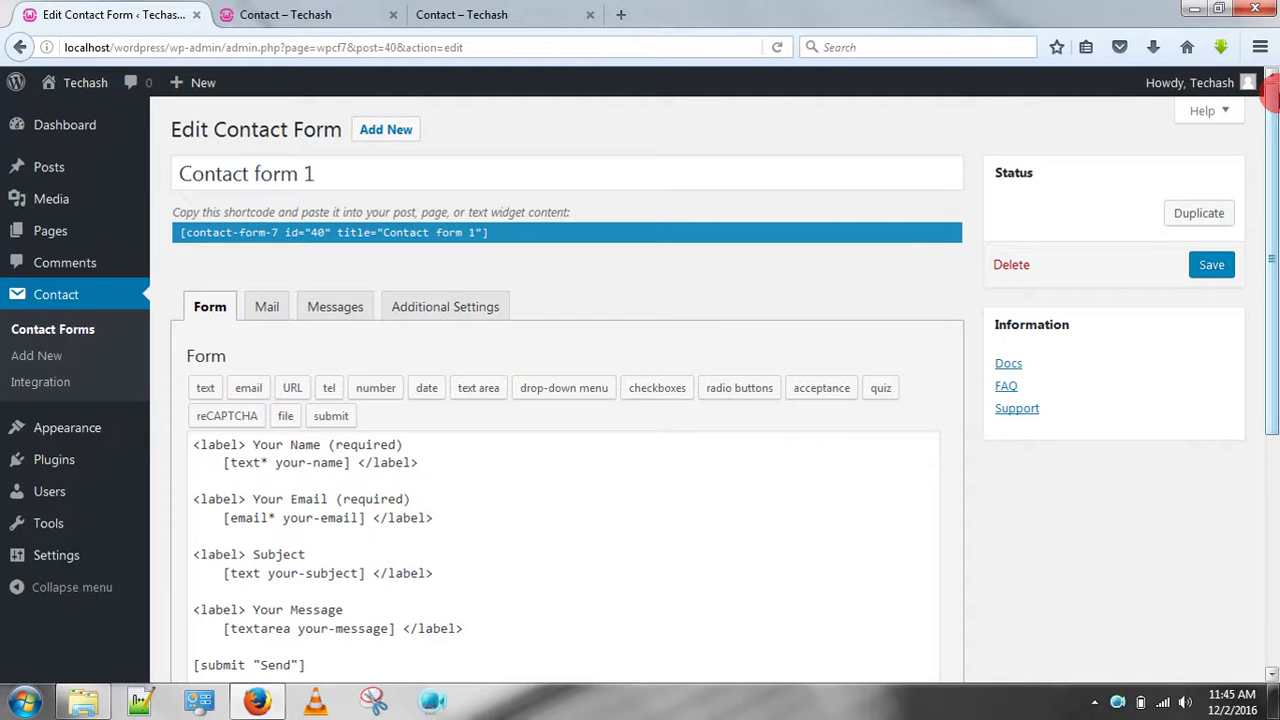
Examine Contact form 1's form template, including its field labels, required markers and submit tag.
{"action": "scroll", "coordinate": [1272, 112], "scroll_direction": "down", "scroll_amount": 3}
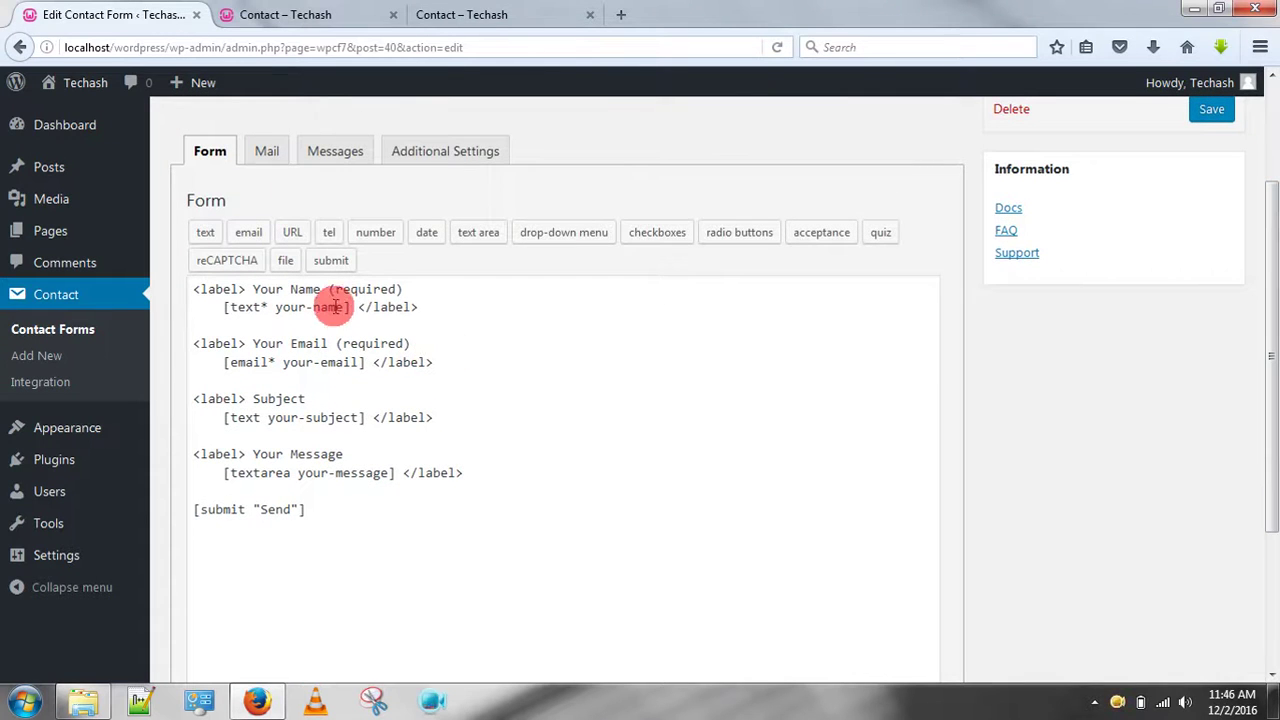
{"action": "left_click_drag", "start_coordinate": [322, 289], "coordinate": [252, 289]}
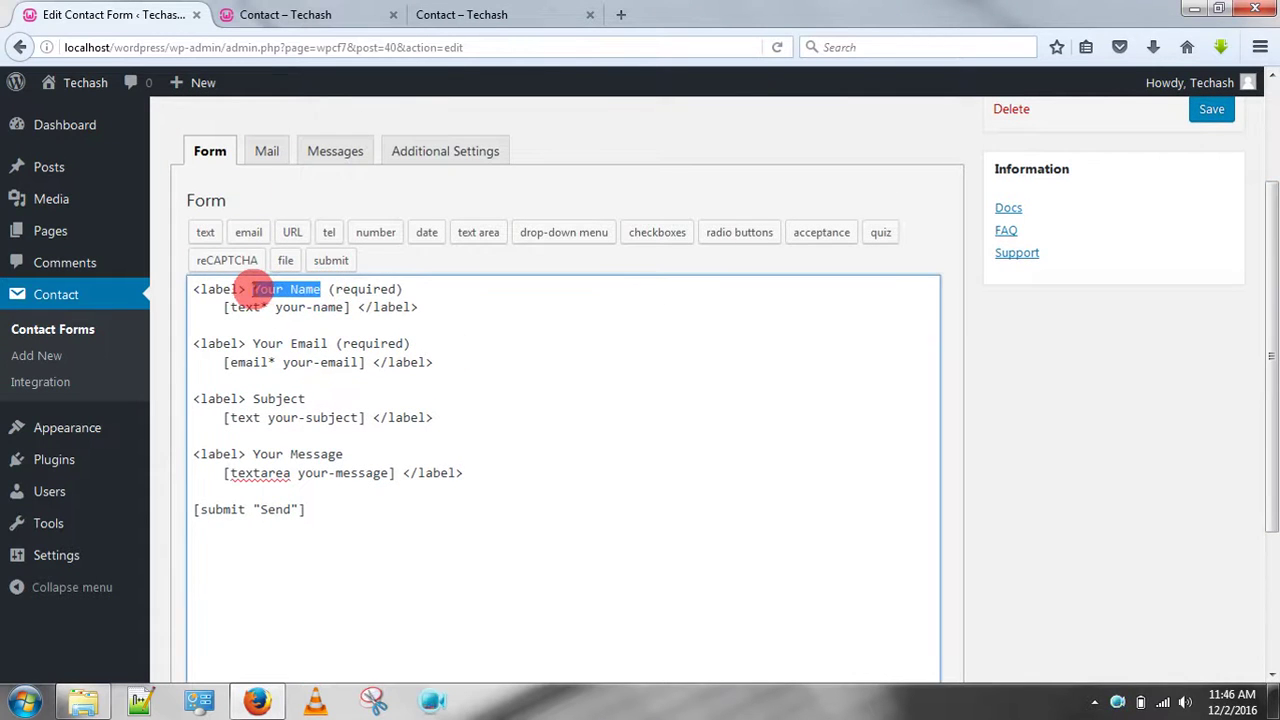
{"action": "left_click", "coordinate": [253, 289]}
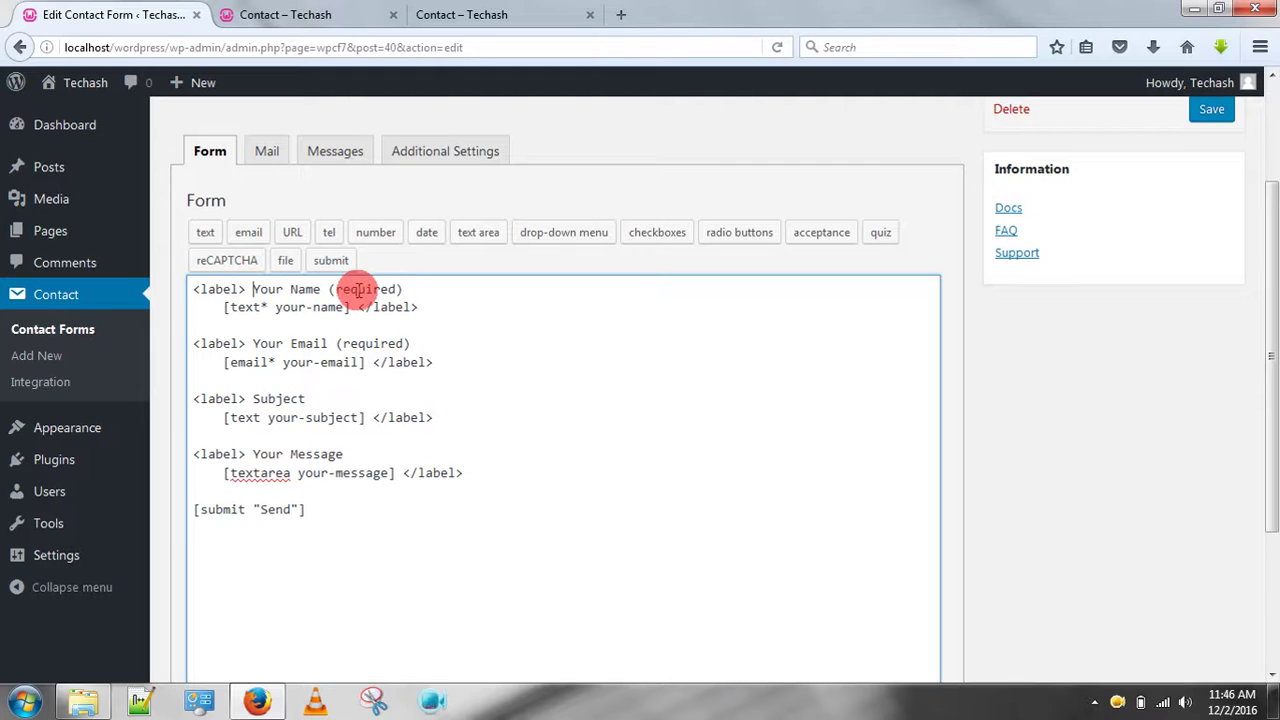
{"action": "left_click_drag", "start_coordinate": [336, 289], "coordinate": [397, 289]}
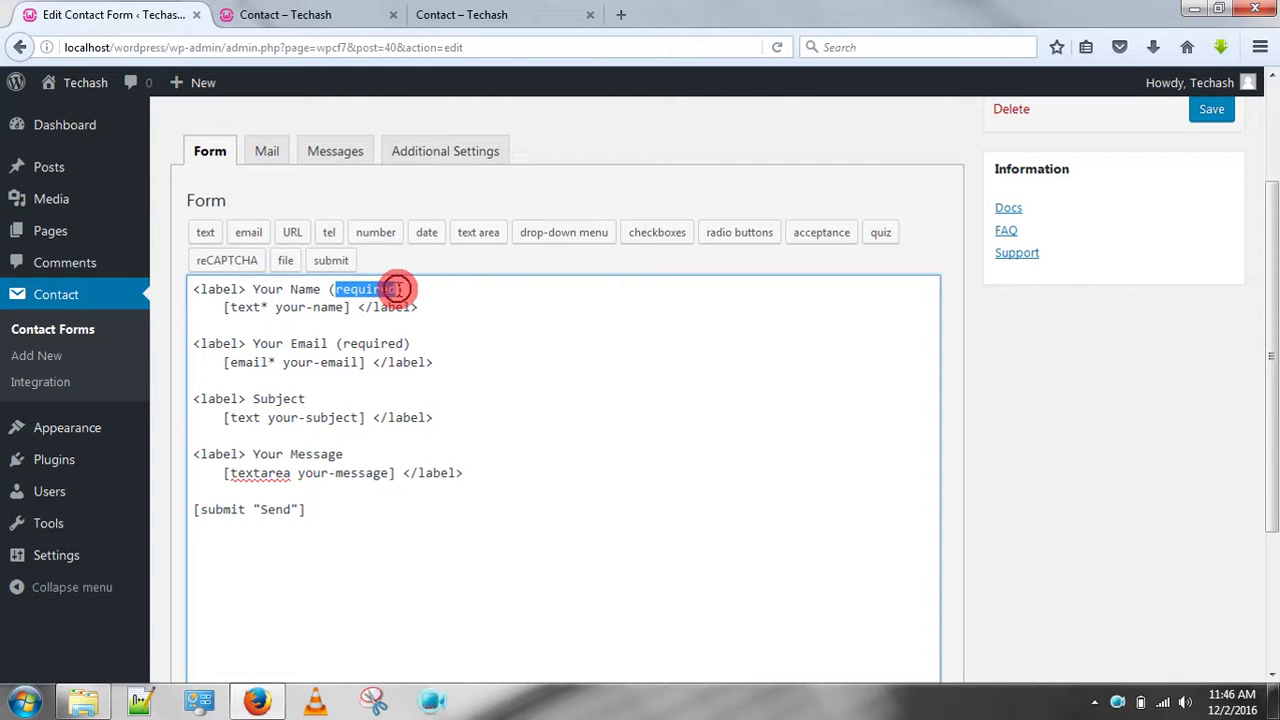
{"action": "left_click", "coordinate": [397, 289]}
{"action": "left_click_drag", "start_coordinate": [337, 343], "coordinate": [415, 340]}
{"action": "left_click", "coordinate": [413, 340]}
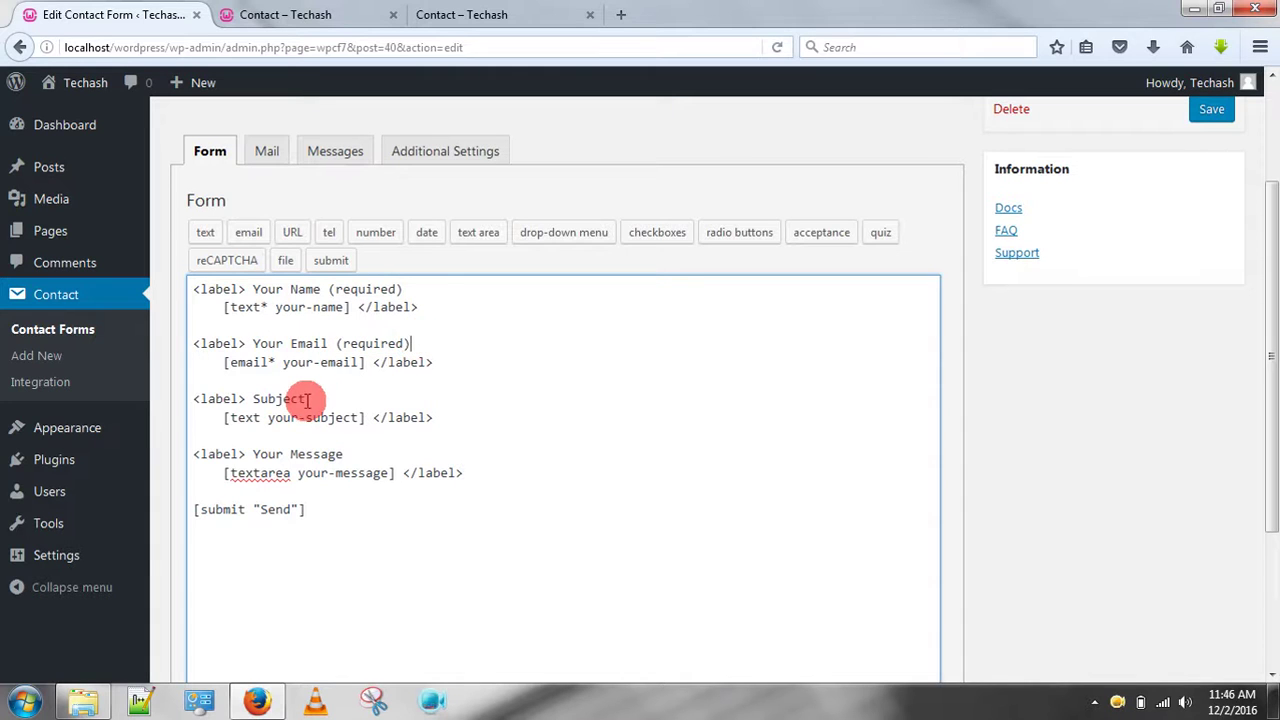
{"action": "left_click", "coordinate": [329, 451]}
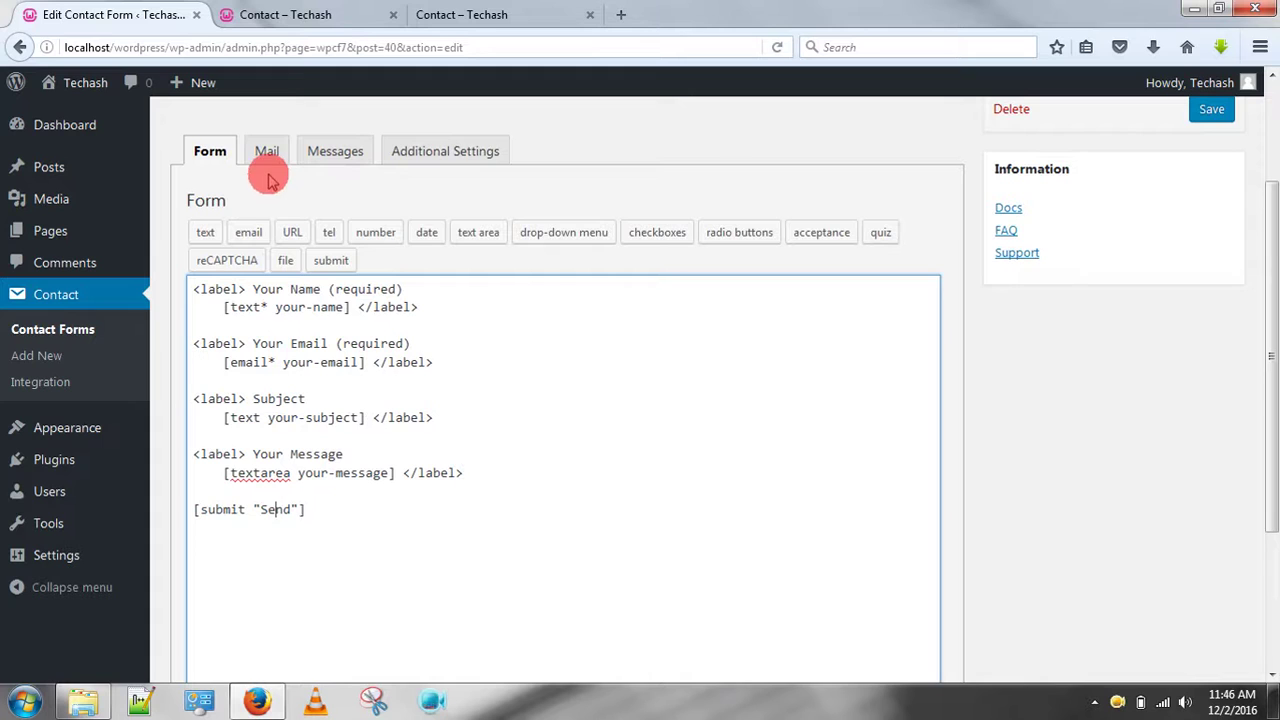
{"action": "double_click", "coordinate": [272, 397]}
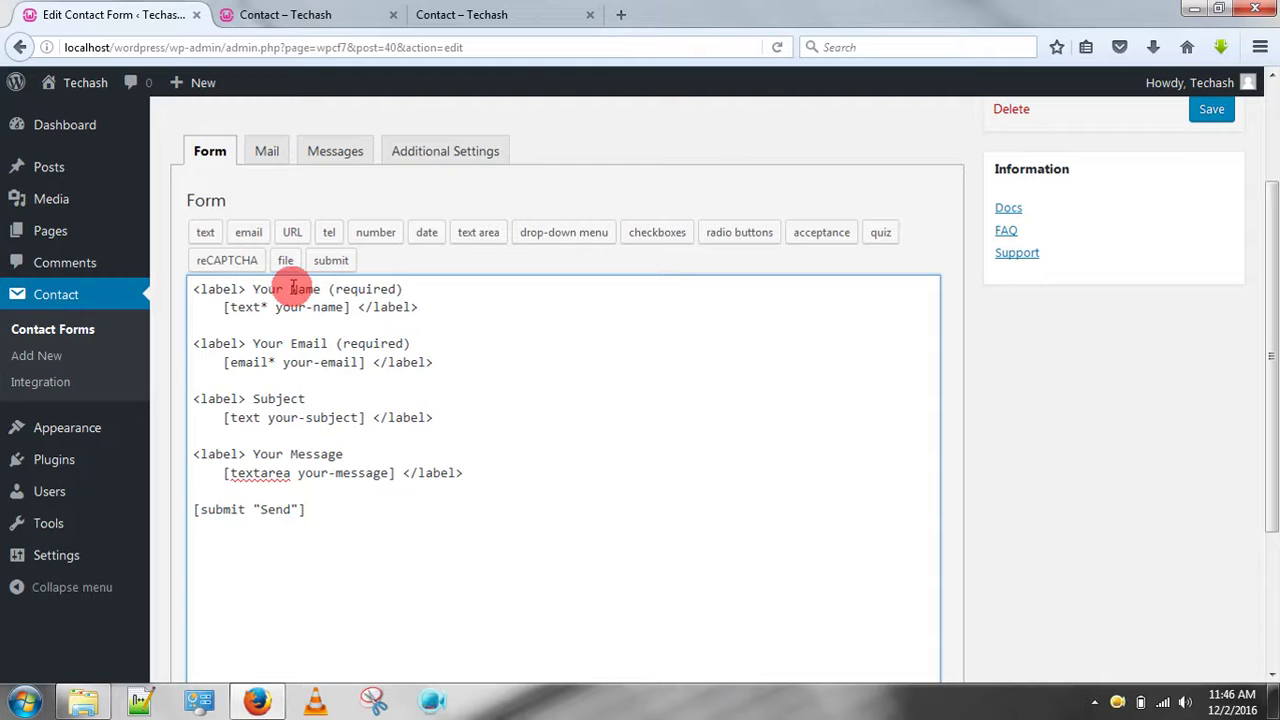
Review Contact form 1's mail settings, covering the recipient, sender, subject, additional headers and message body.
{"action": "left_click", "coordinate": [268, 160]}
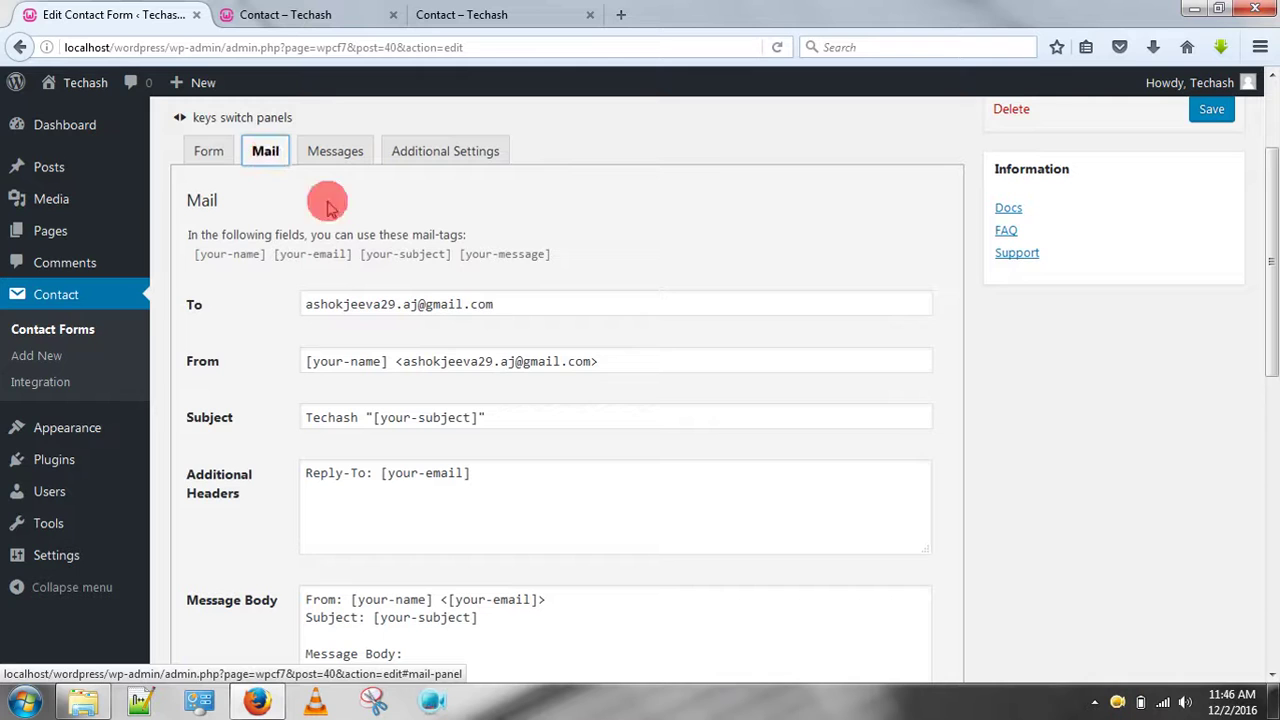
{"action": "scroll", "coordinate": [1268, 230], "scroll_direction": "down", "scroll_amount": 3}
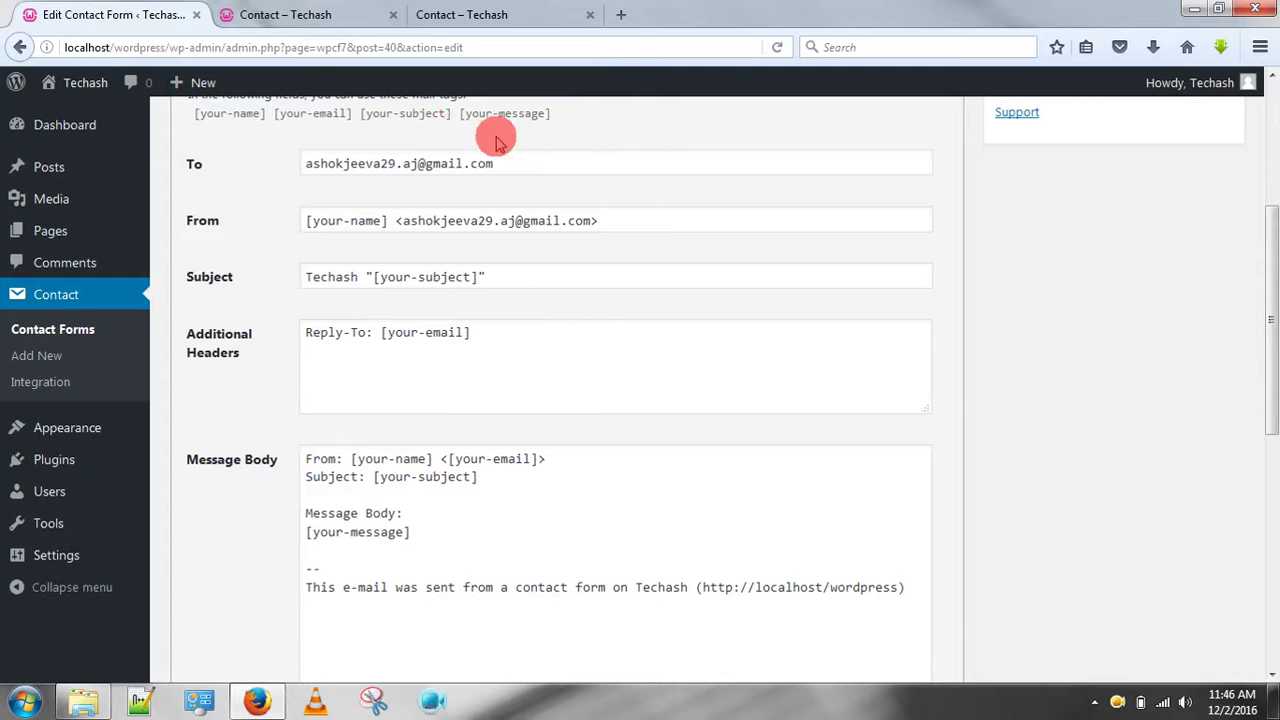
{"action": "left_click_drag", "start_coordinate": [516, 158], "coordinate": [283, 167]}
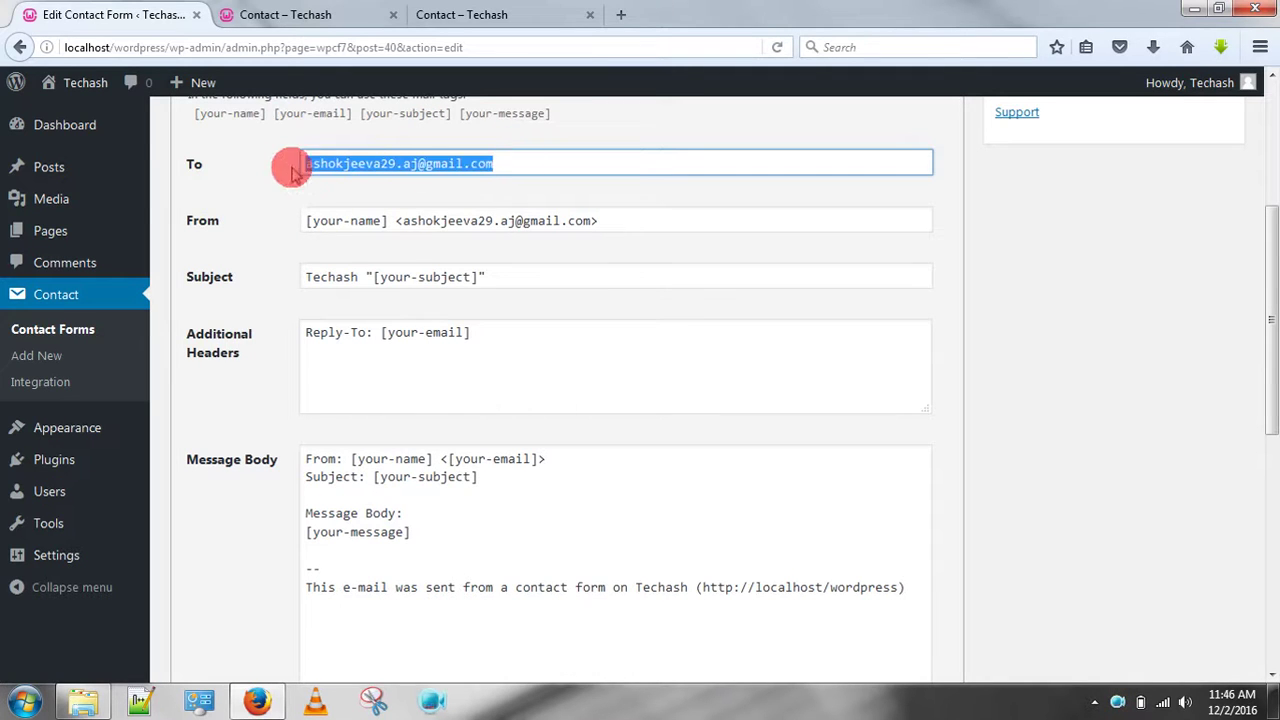
{"action": "left_click", "coordinate": [510, 167]}
{"action": "left_click_drag", "start_coordinate": [510, 167], "coordinate": [291, 143]}
{"action": "left_click", "coordinate": [291, 143]}
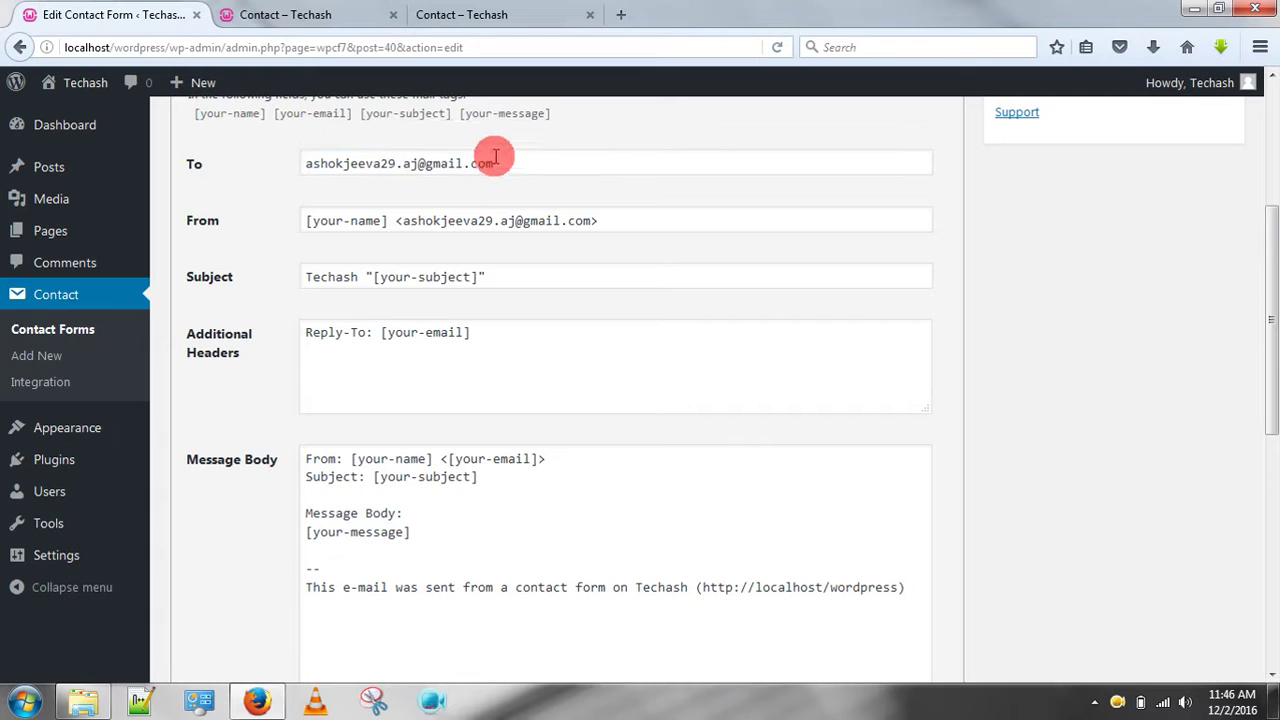
{"action": "left_click_drag", "start_coordinate": [507, 157], "coordinate": [258, 164]}
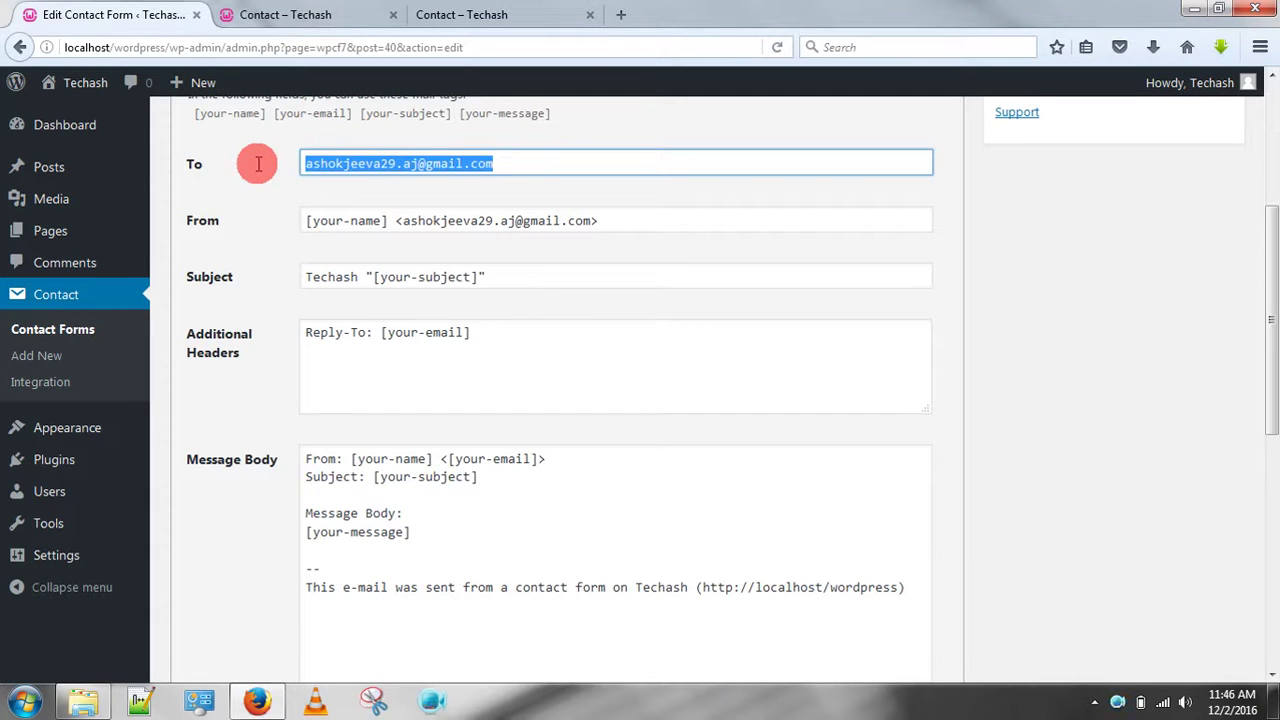
{"action": "left_click", "coordinate": [350, 221]}
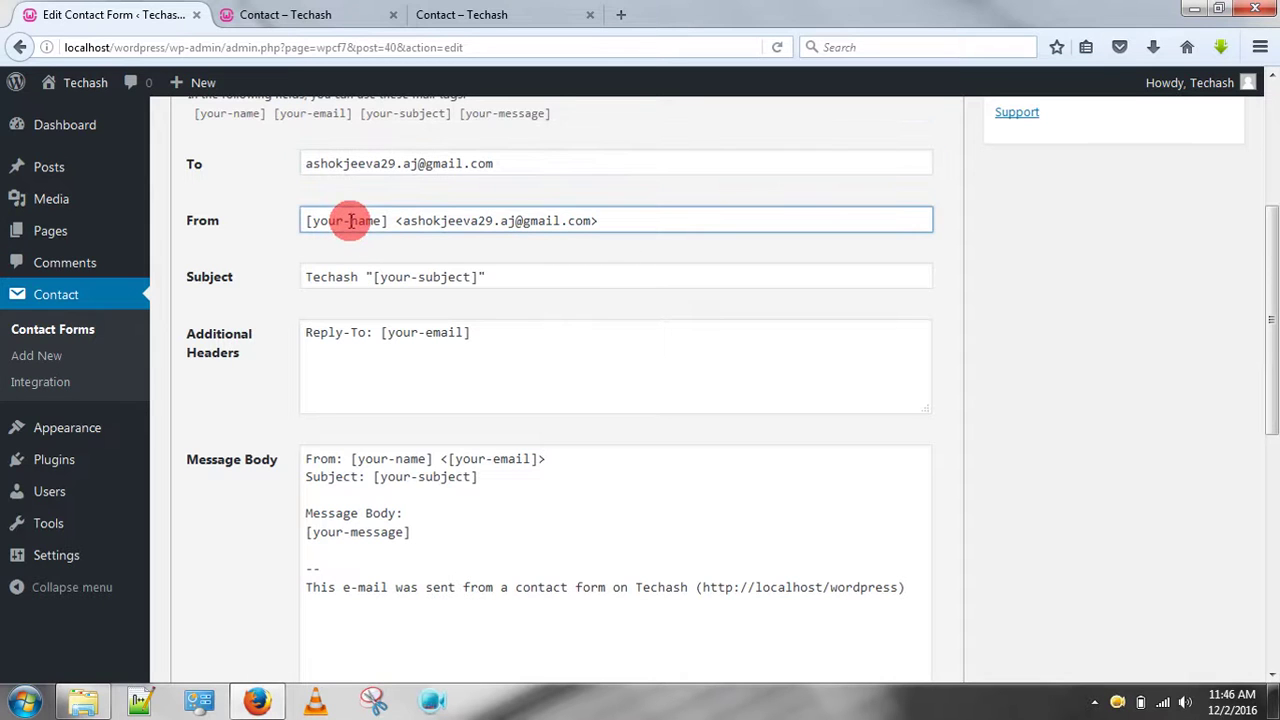
{"action": "left_click", "coordinate": [350, 282]}
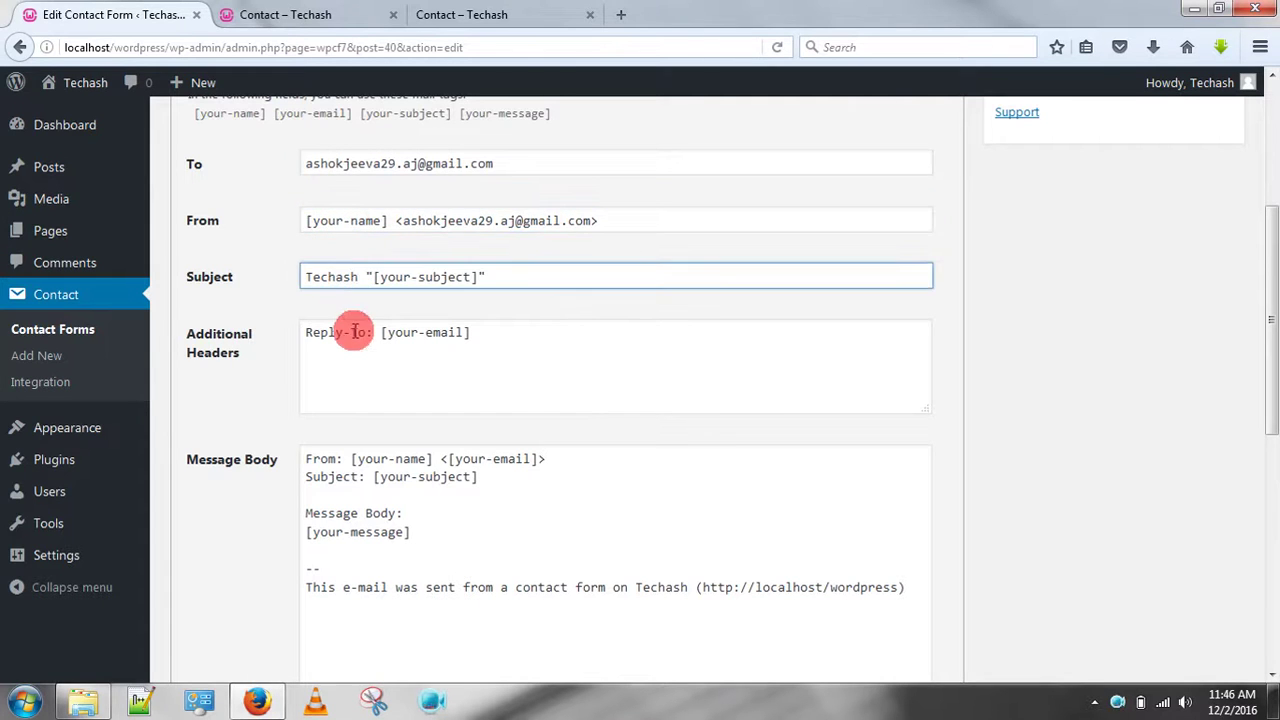
{"action": "left_click", "coordinate": [345, 218]}
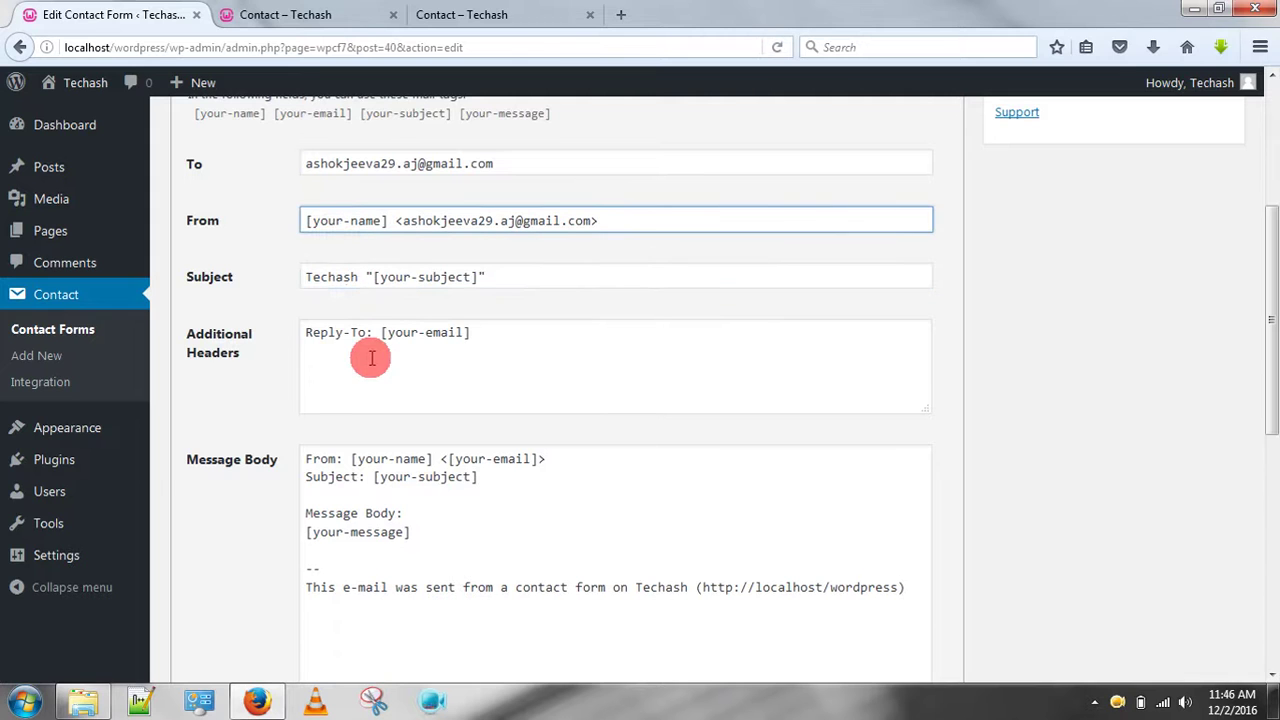
{"action": "left_click", "coordinate": [449, 531]}
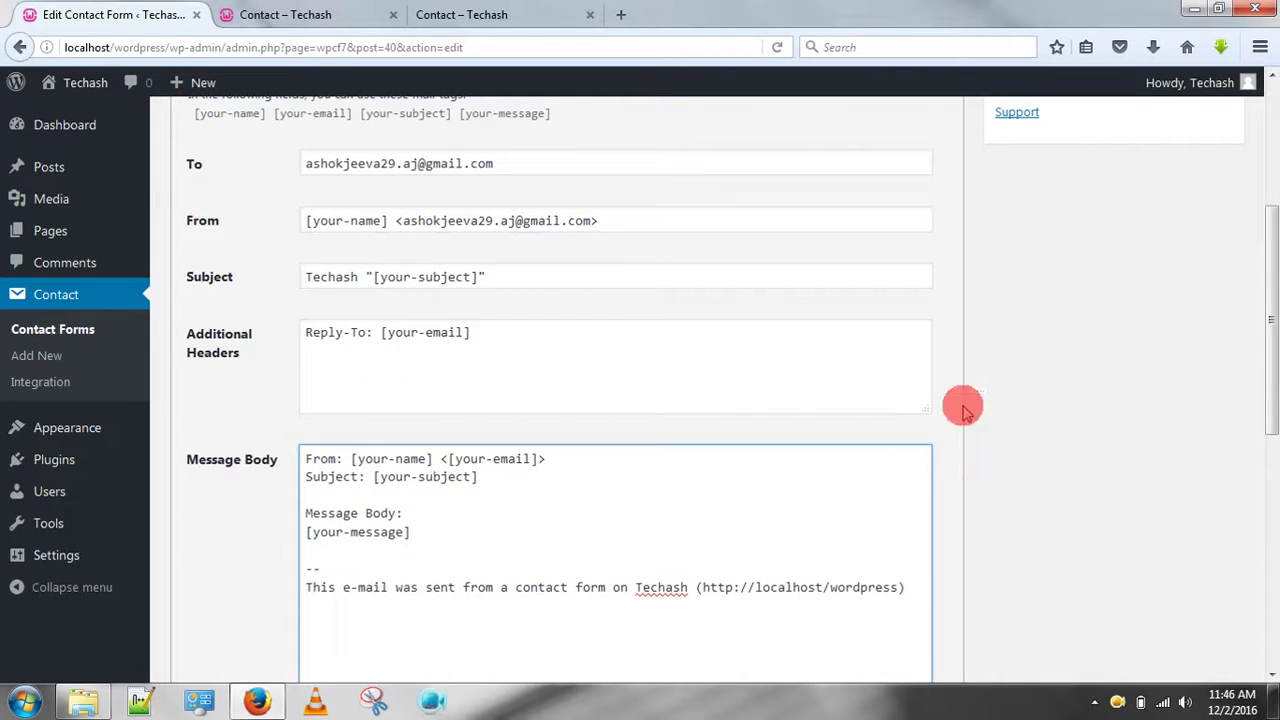
Review Contact form 1's response messages for successful sending, failed sending, validation errors, required fields and overlong input.
{"action": "left_click_drag", "start_coordinate": [1274, 386], "coordinate": [1266, 271]}
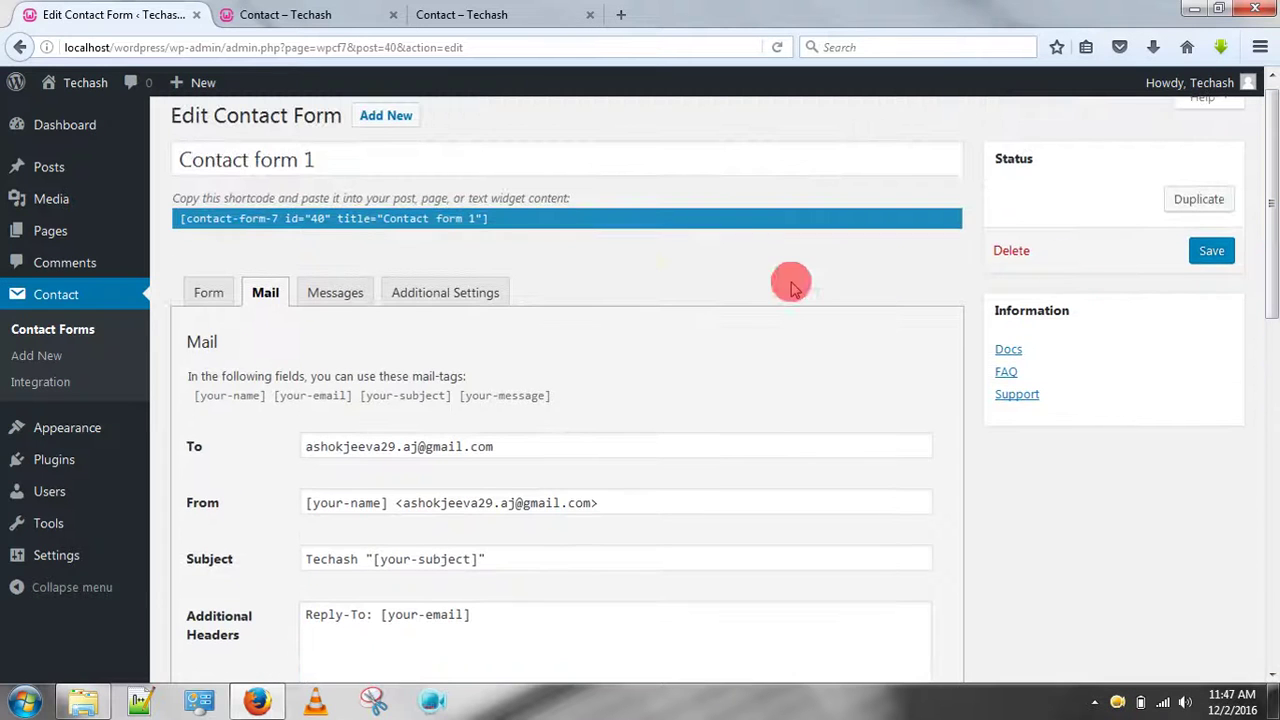
{"action": "left_click", "coordinate": [323, 305]}
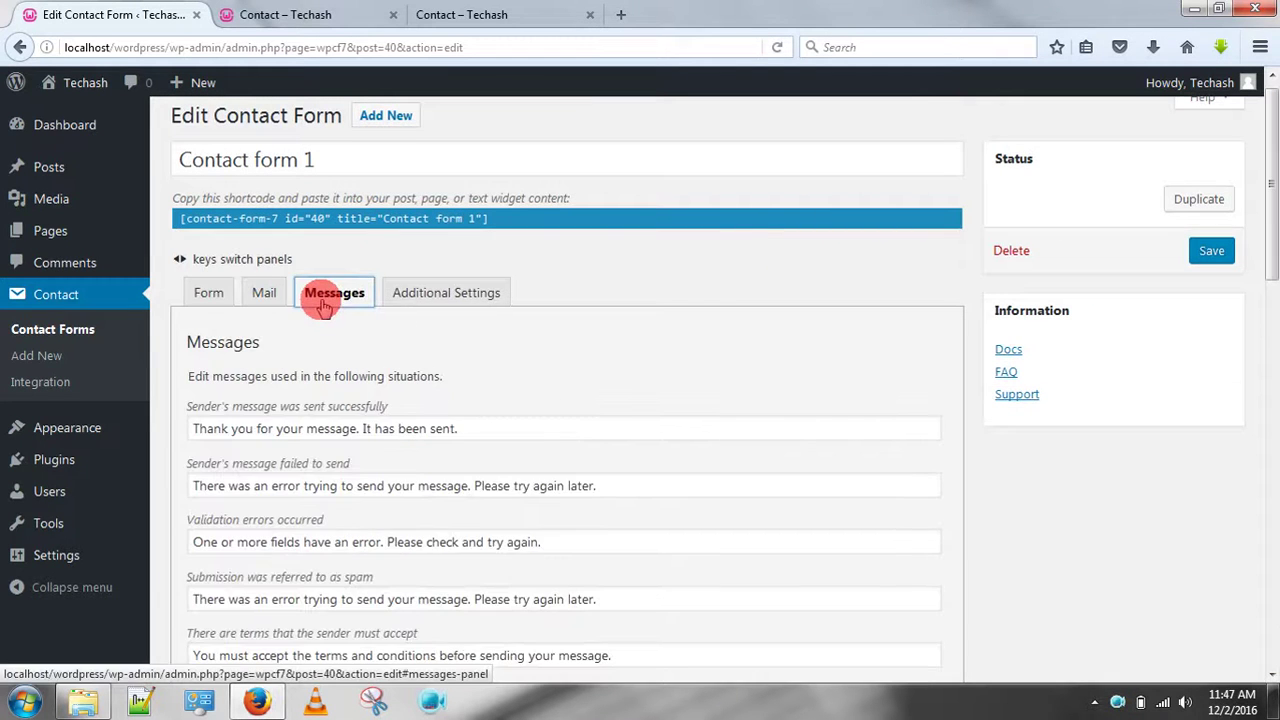
{"action": "left_click_drag", "start_coordinate": [1270, 198], "coordinate": [1271, 284]}
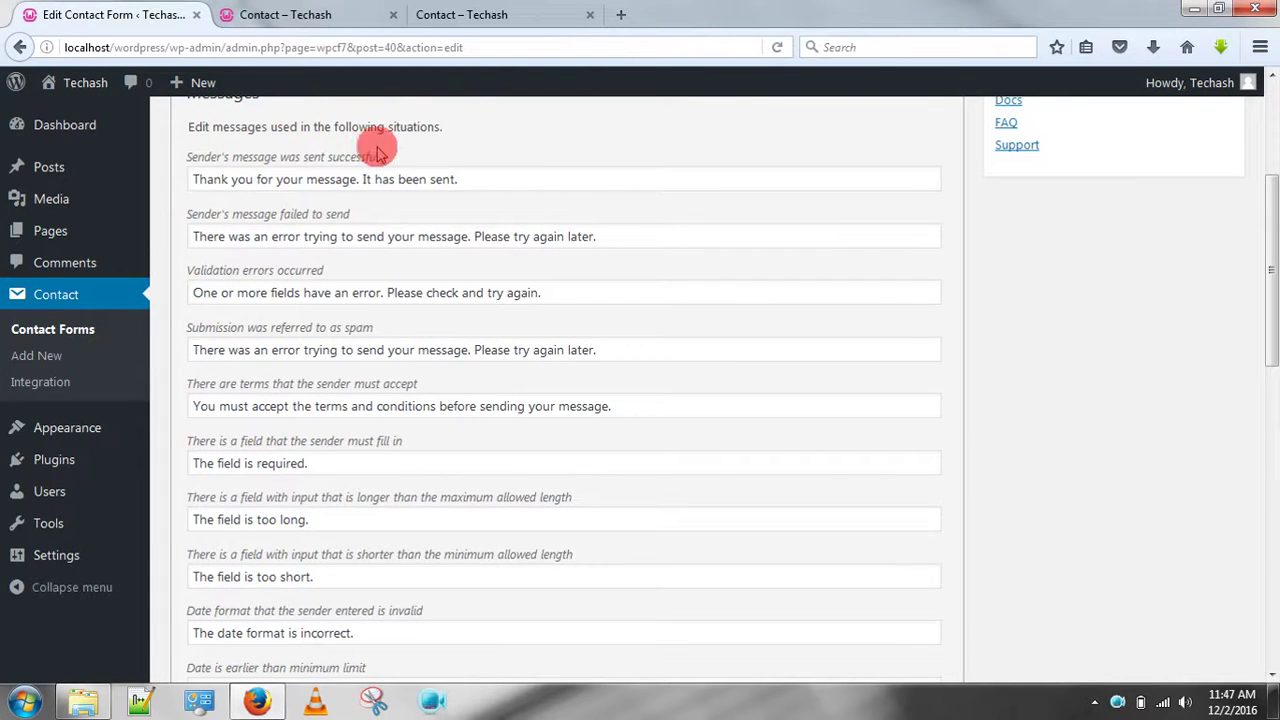
{"action": "left_click_drag", "start_coordinate": [463, 165], "coordinate": [134, 160]}
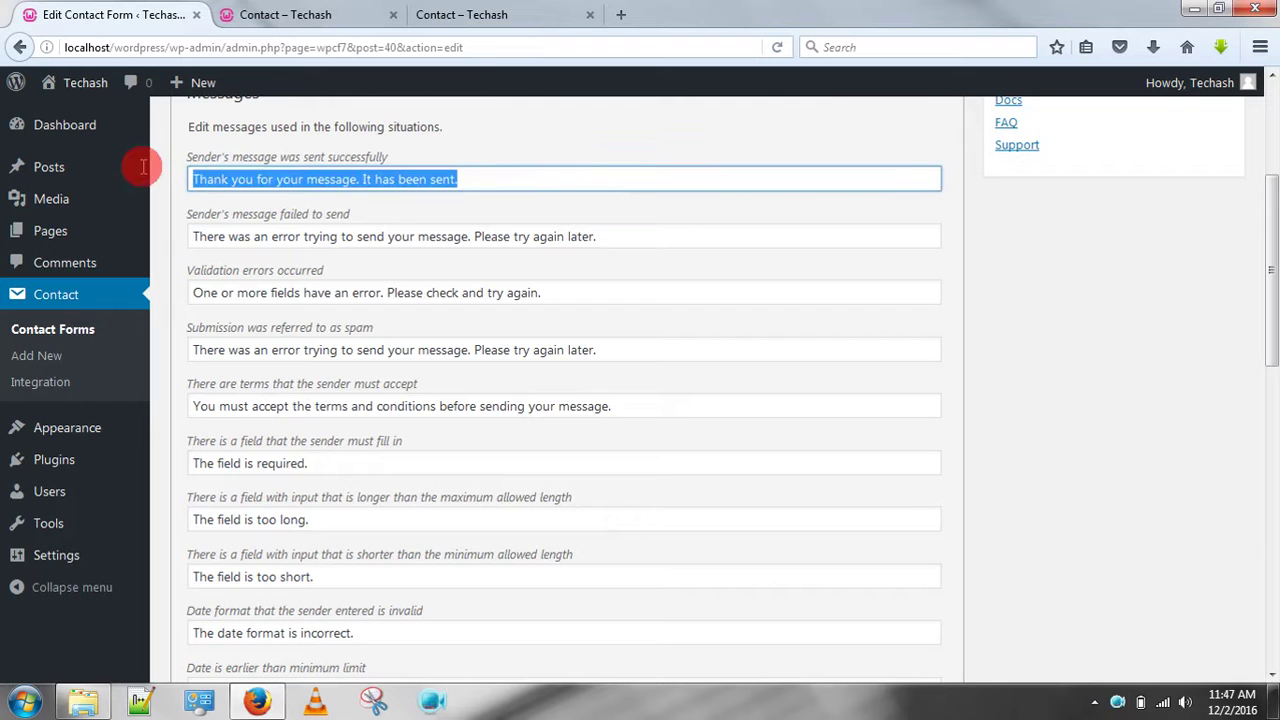
{"action": "left_click_drag", "start_coordinate": [197, 230], "coordinate": [649, 208]}
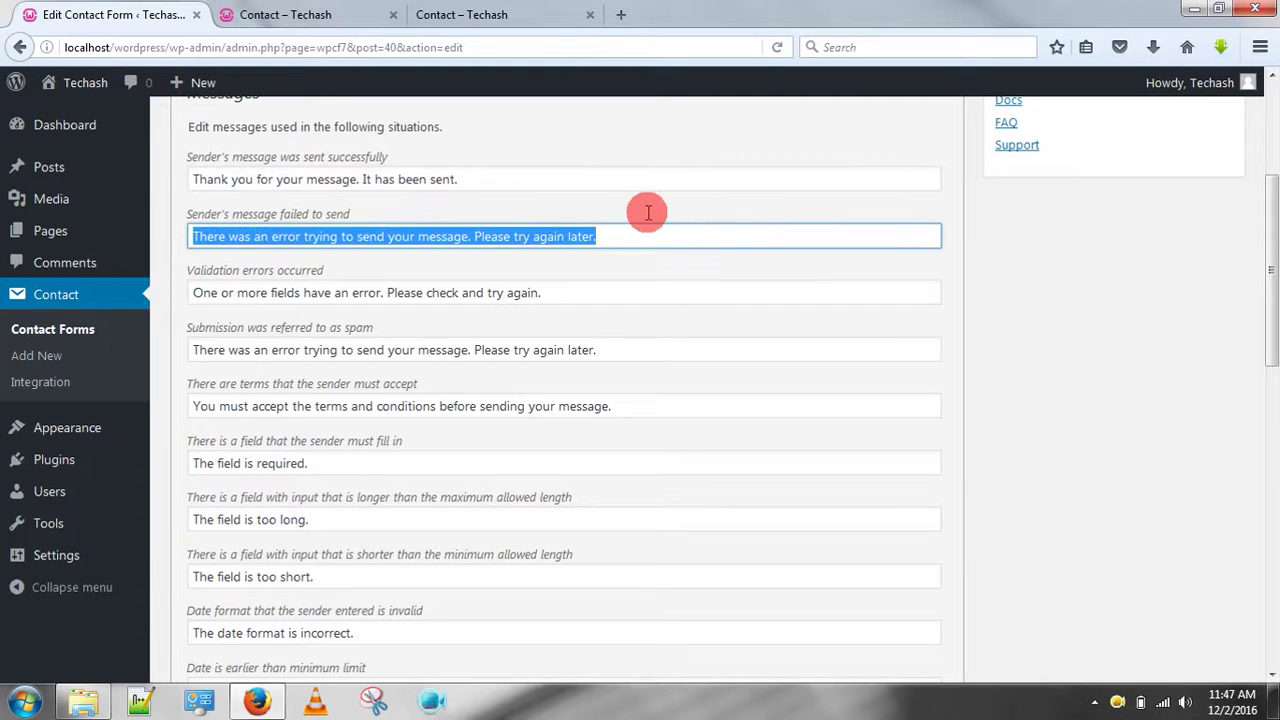
{"action": "left_click", "coordinate": [596, 292]}
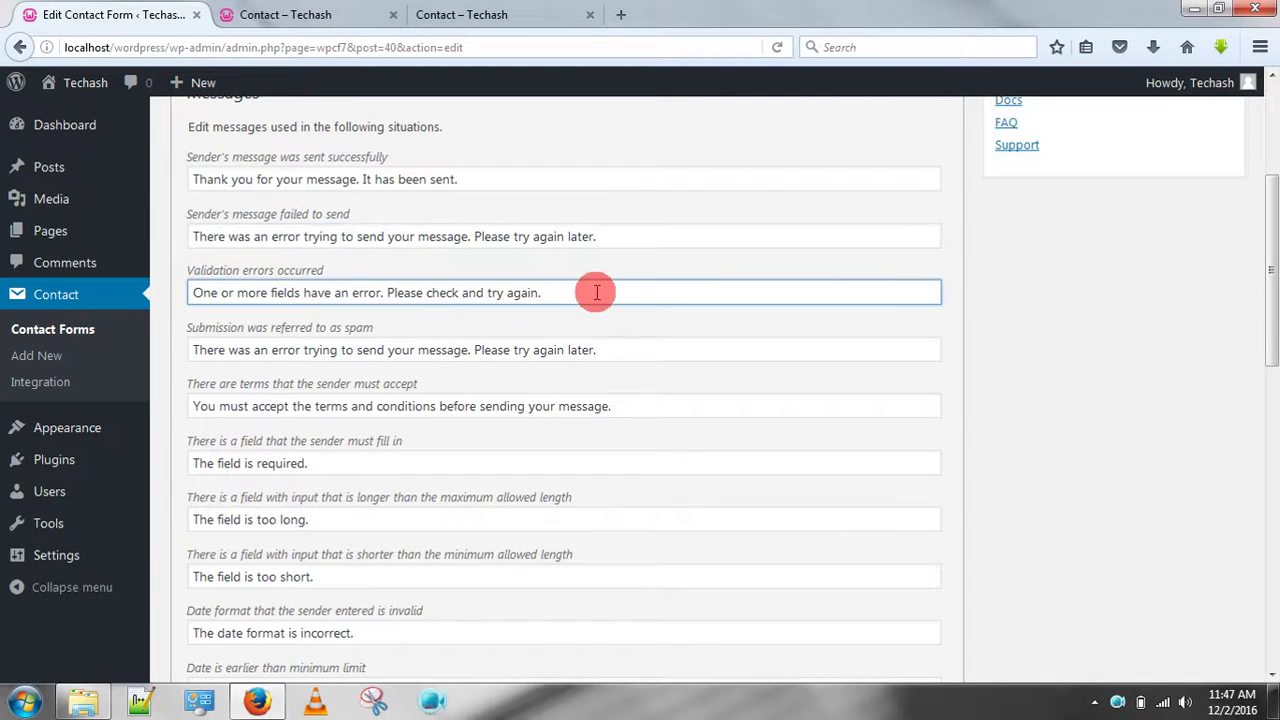
{"action": "left_click", "coordinate": [300, 464]}
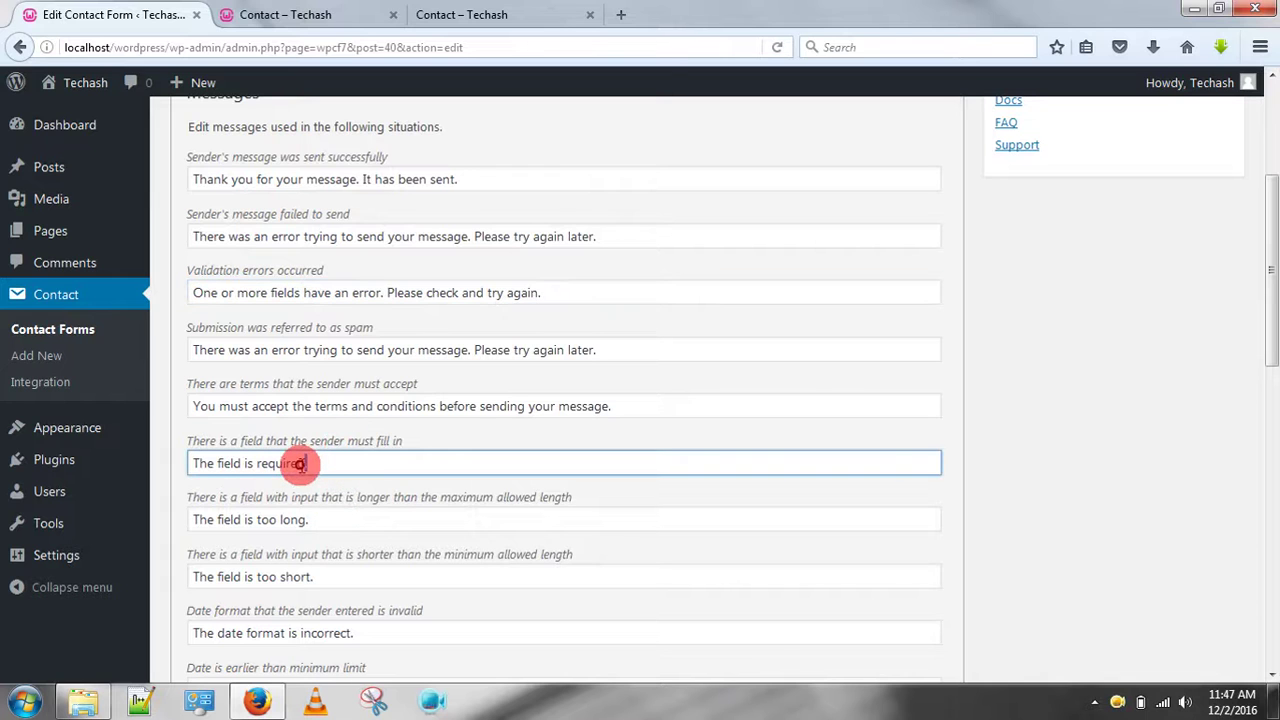
{"action": "left_click", "coordinate": [322, 513]}
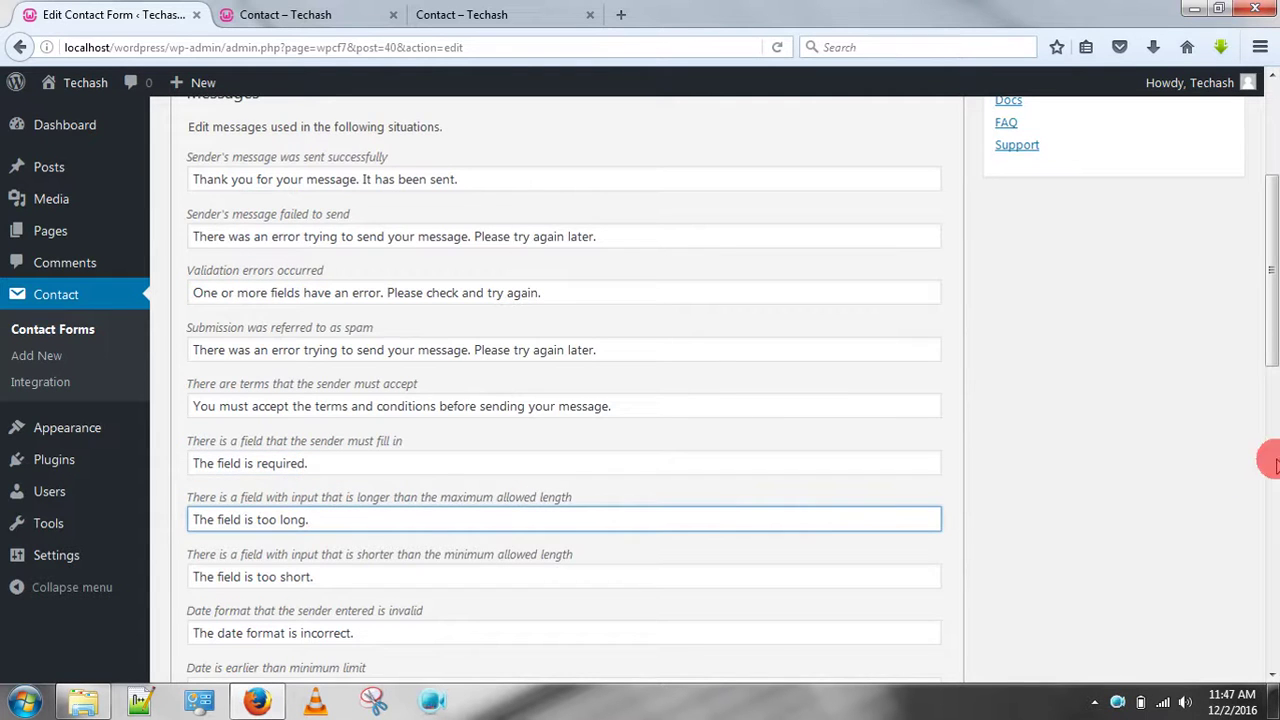
View Contact form 1's additional settings without adding any code snippets, and save the form.
{"action": "left_click_drag", "start_coordinate": [1272, 358], "coordinate": [1269, 280]}
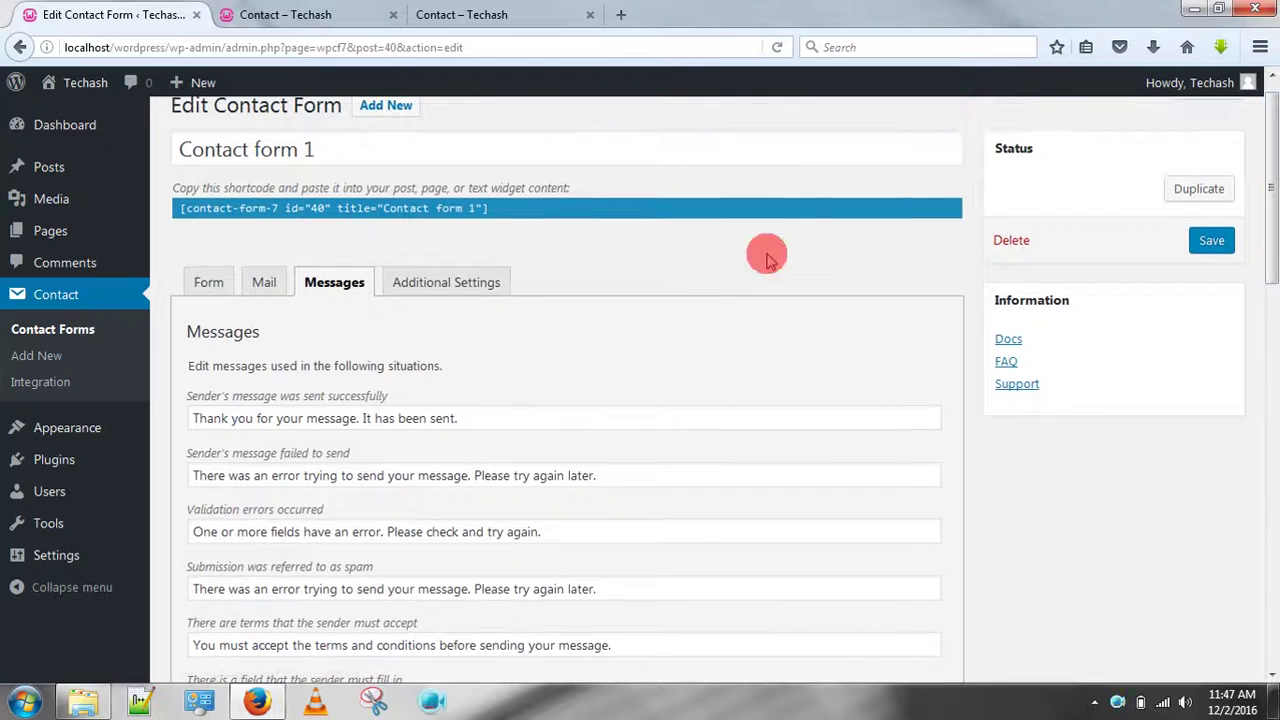
{"action": "left_click", "coordinate": [455, 285]}
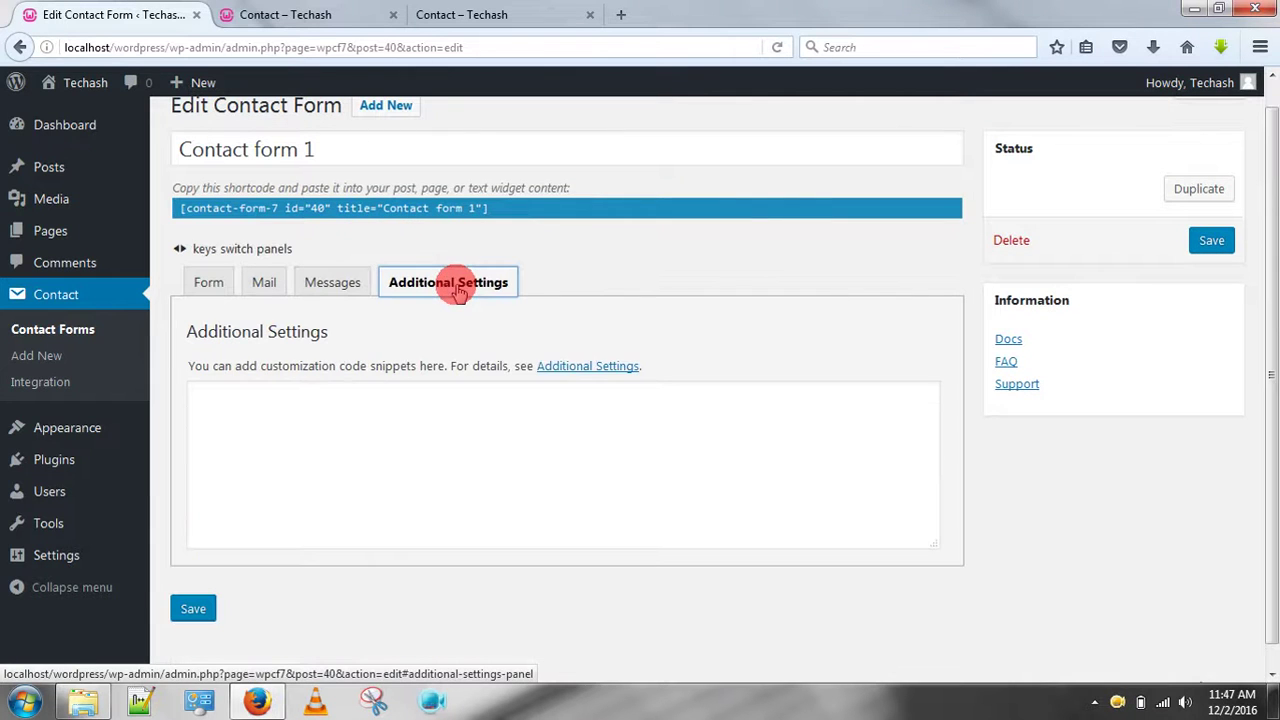
{"action": "left_click", "coordinate": [329, 399]}
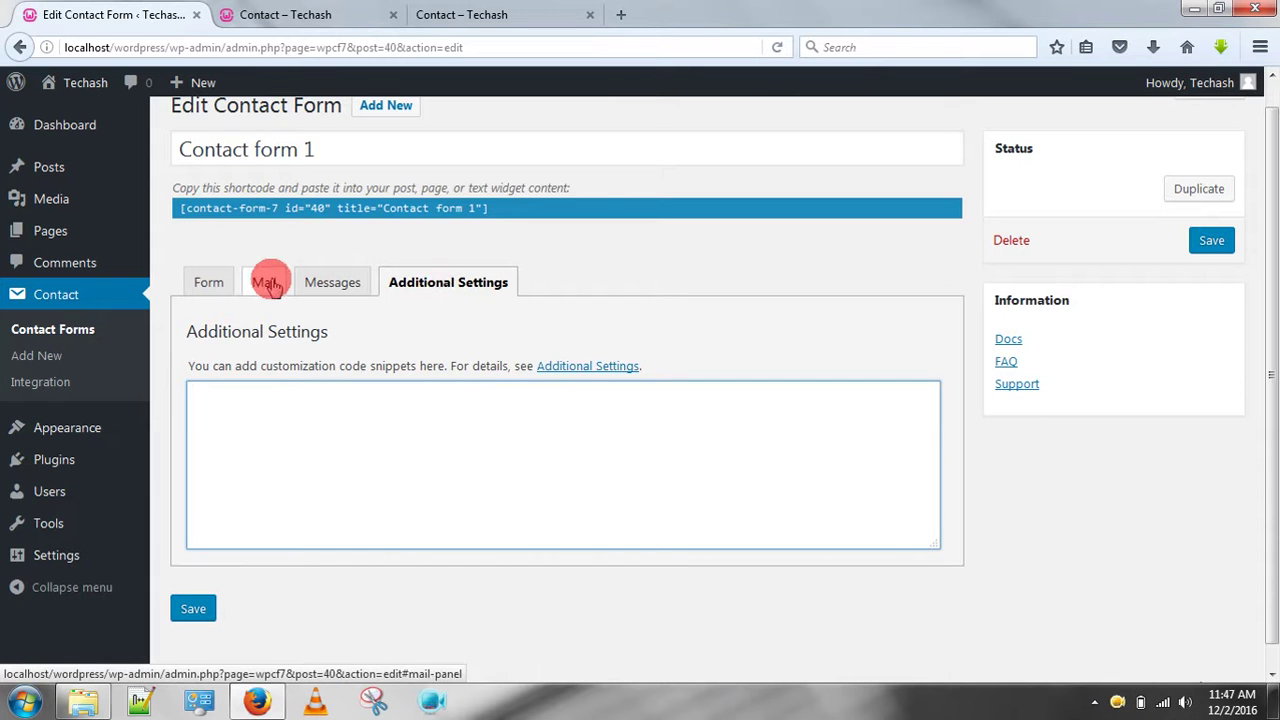
{"action": "left_click", "coordinate": [1213, 244]}
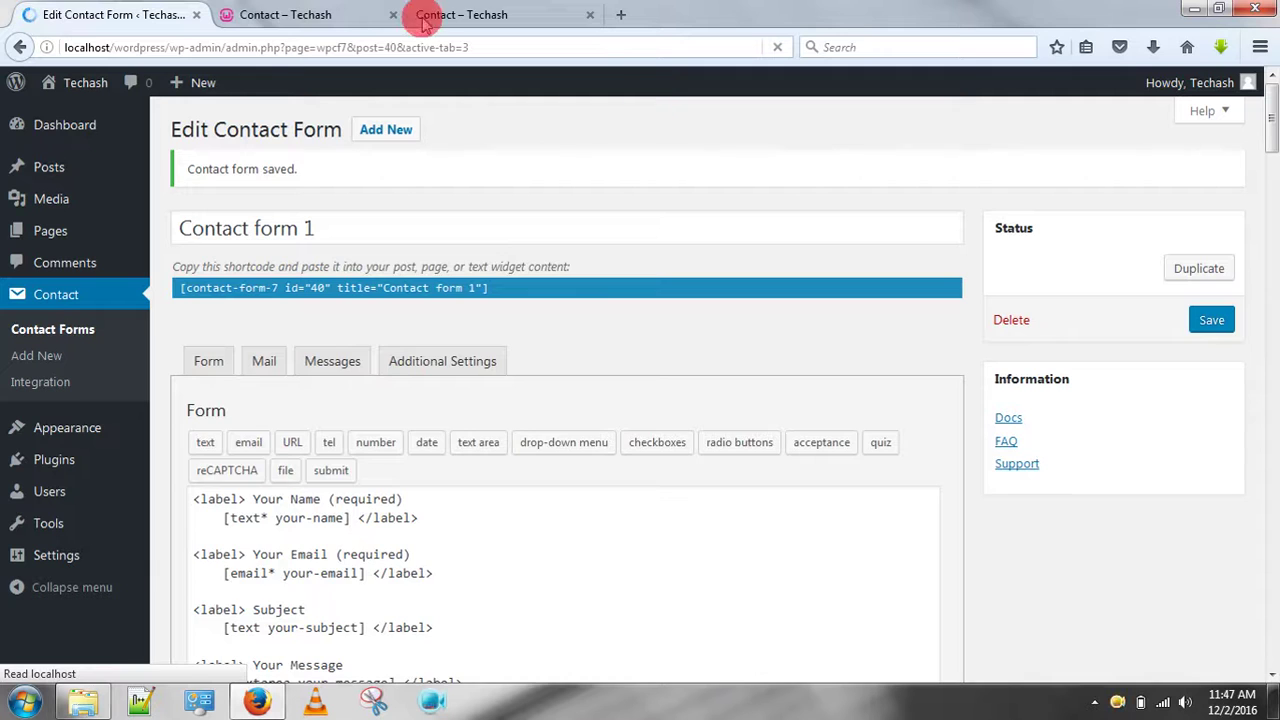
Switch to the site's Contact page and fill in the sender's name and e-mail using the remembered entries.
{"action": "left_click", "coordinate": [285, 14]}
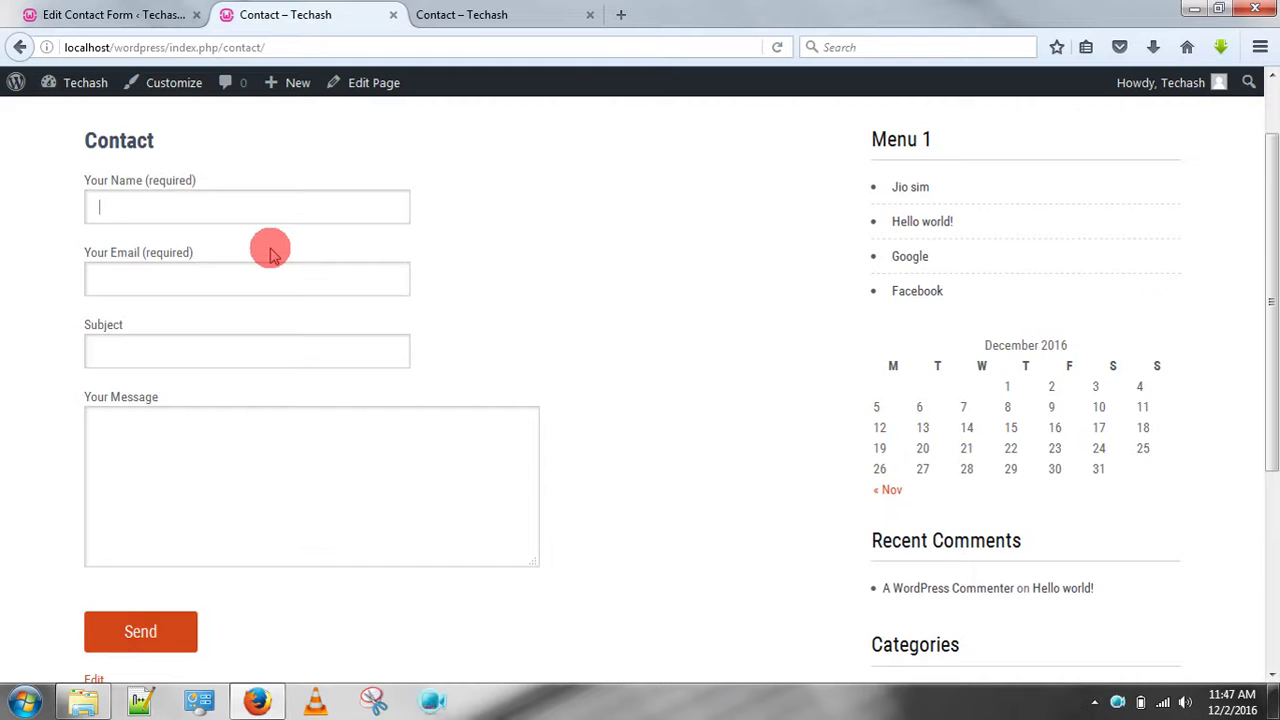
{"action": "left_click", "coordinate": [186, 202]}
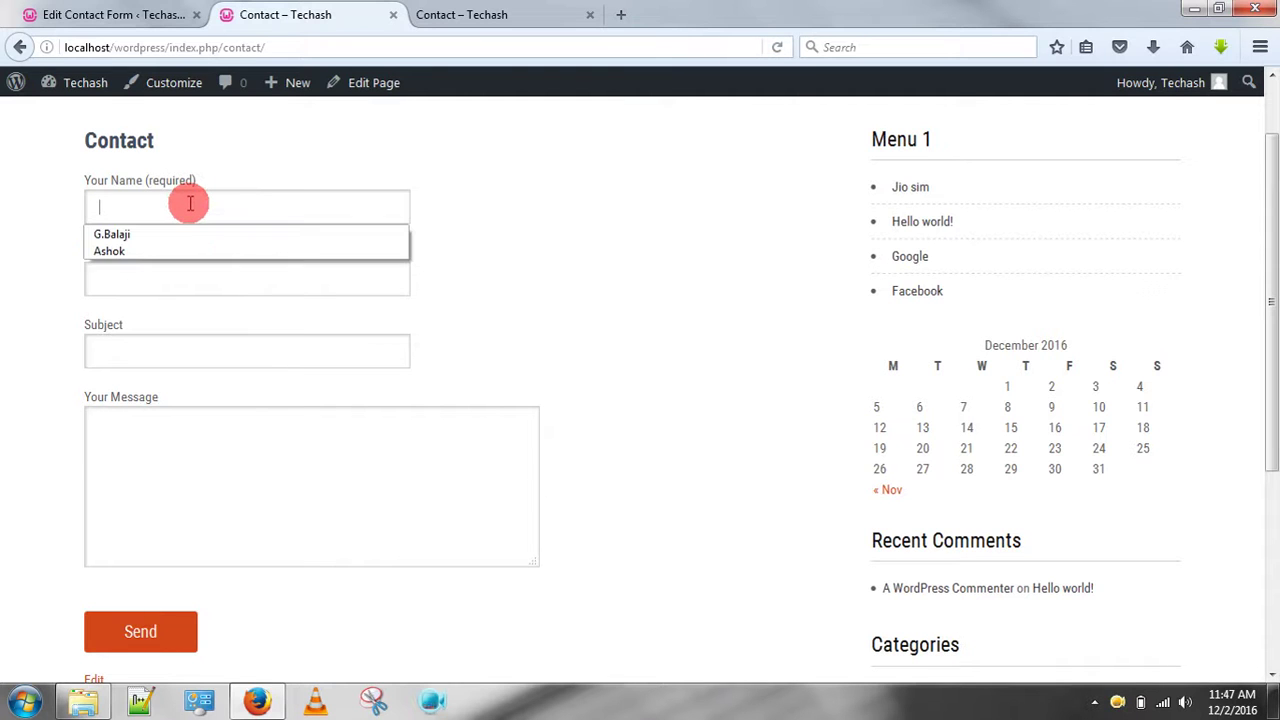
{"action": "left_click", "coordinate": [181, 233]}
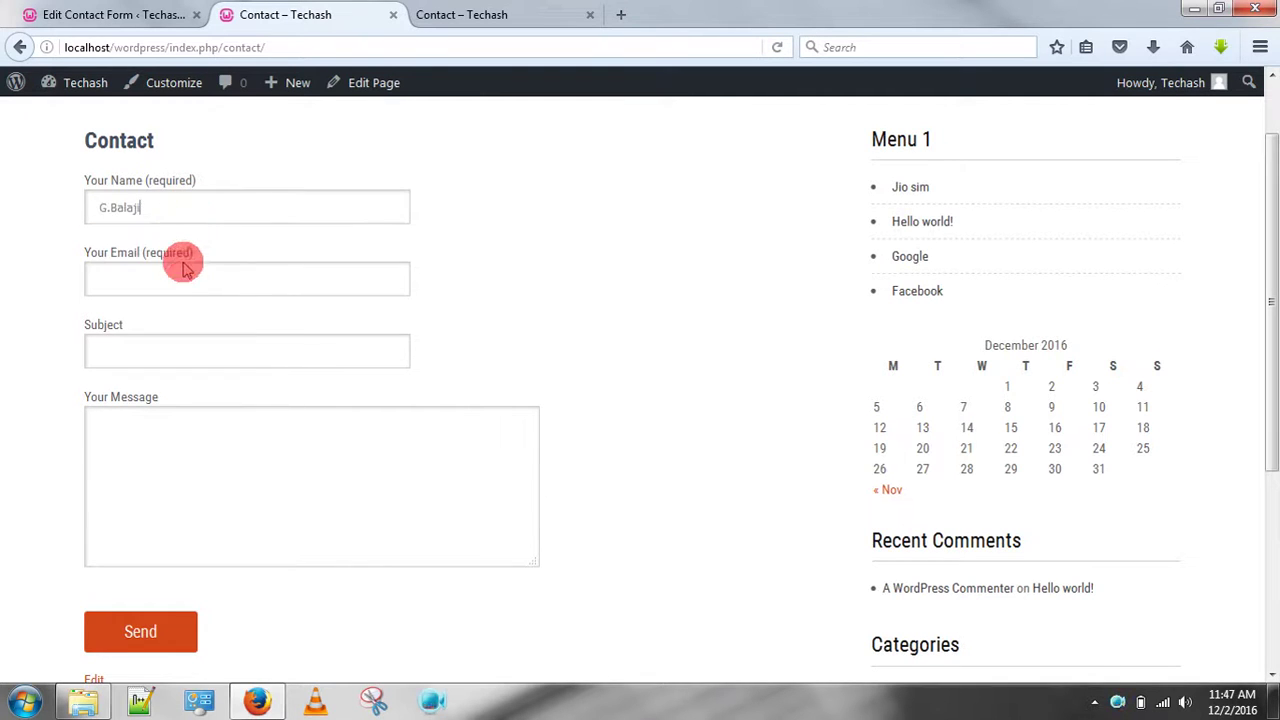
{"action": "left_click", "coordinate": [186, 278]}
{"action": "type", "text": "as"}
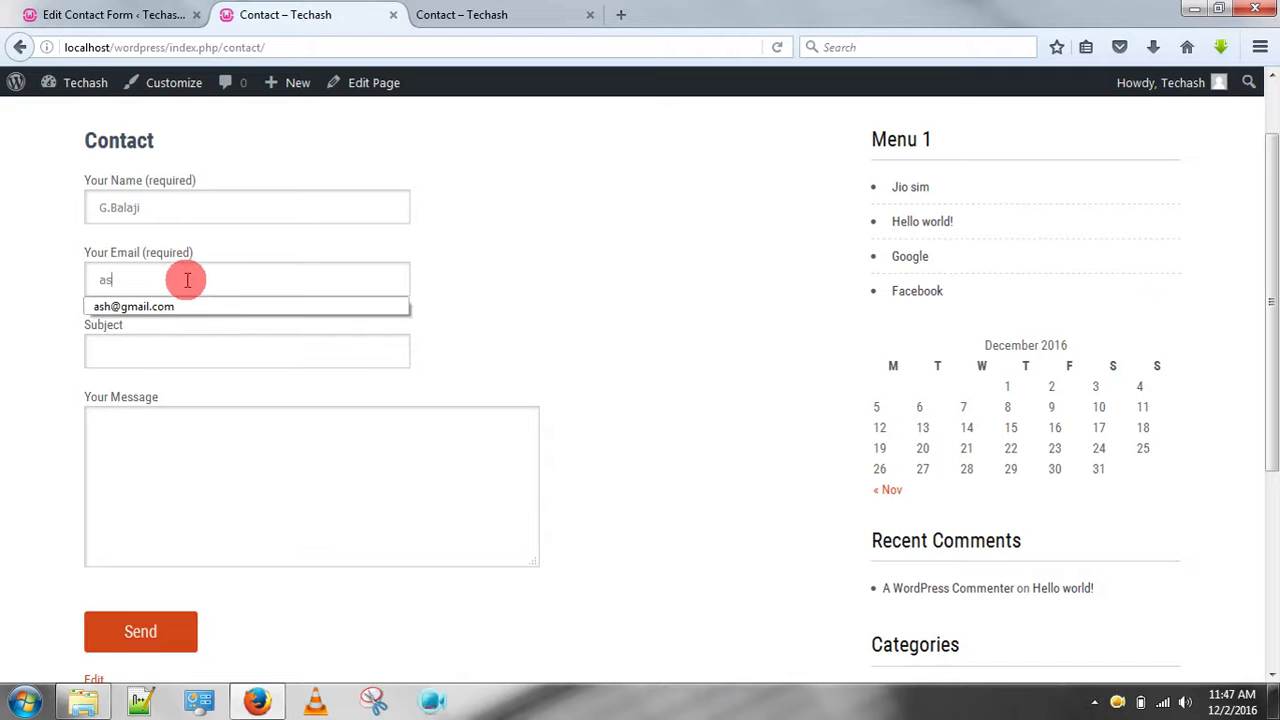
{"action": "left_click", "coordinate": [181, 310]}
Enter "hai" as the subject and "Hello" as the message in the contact form.
{"action": "left_click", "coordinate": [177, 358]}
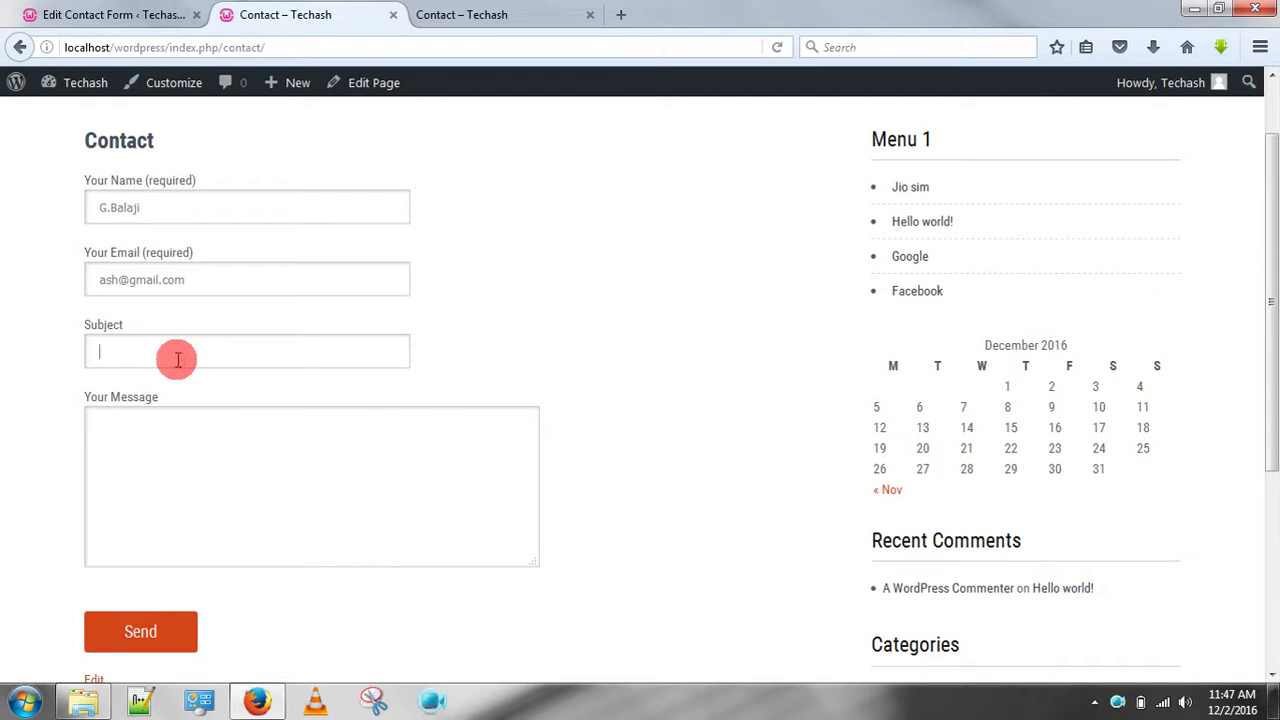
{"action": "type", "text": "hai"}
{"action": "left_click", "coordinate": [185, 422]}
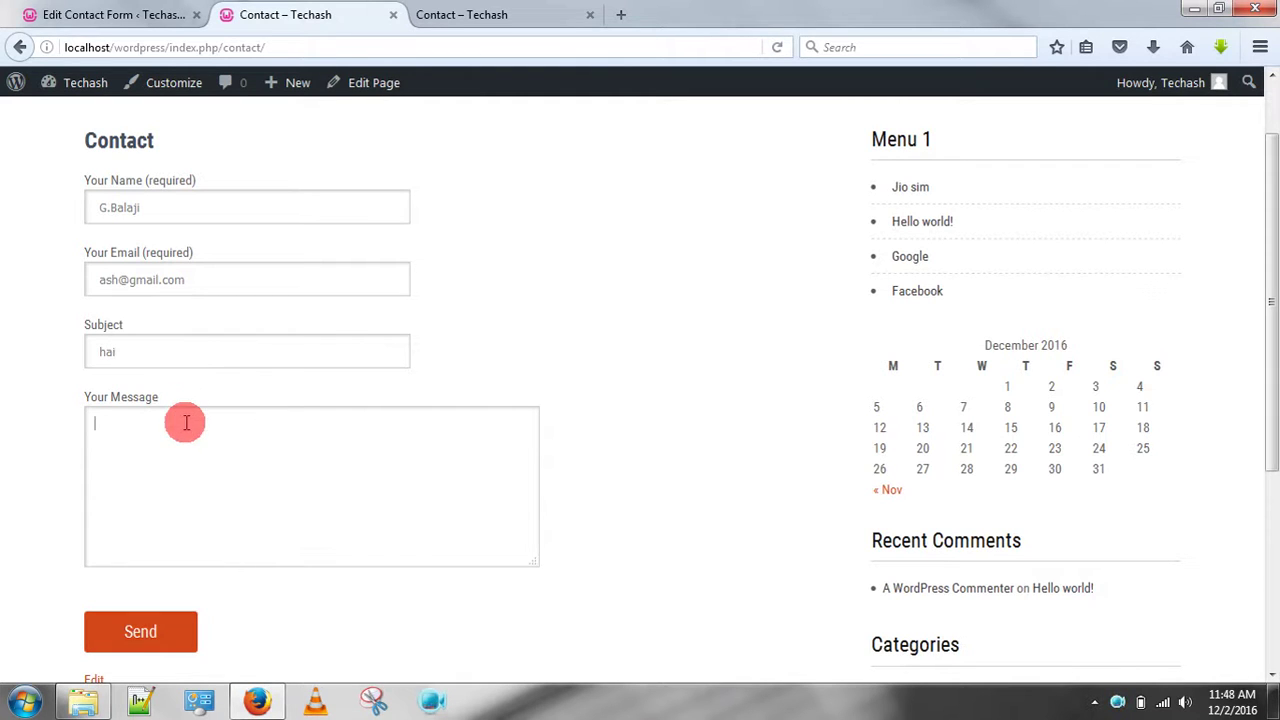
{"action": "type", "text": "Hello"}
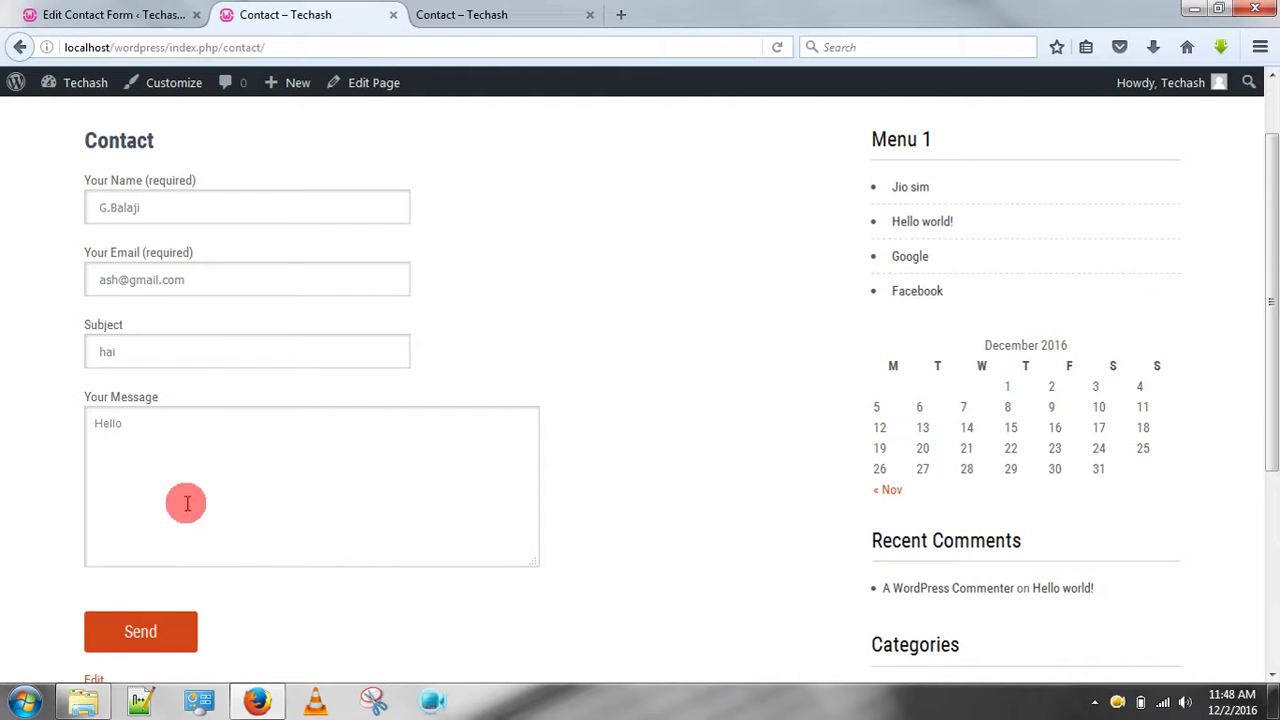
Check the message, subject, e-mail and name entries, and submit the contact form.
{"action": "double_click", "coordinate": [153, 430]}
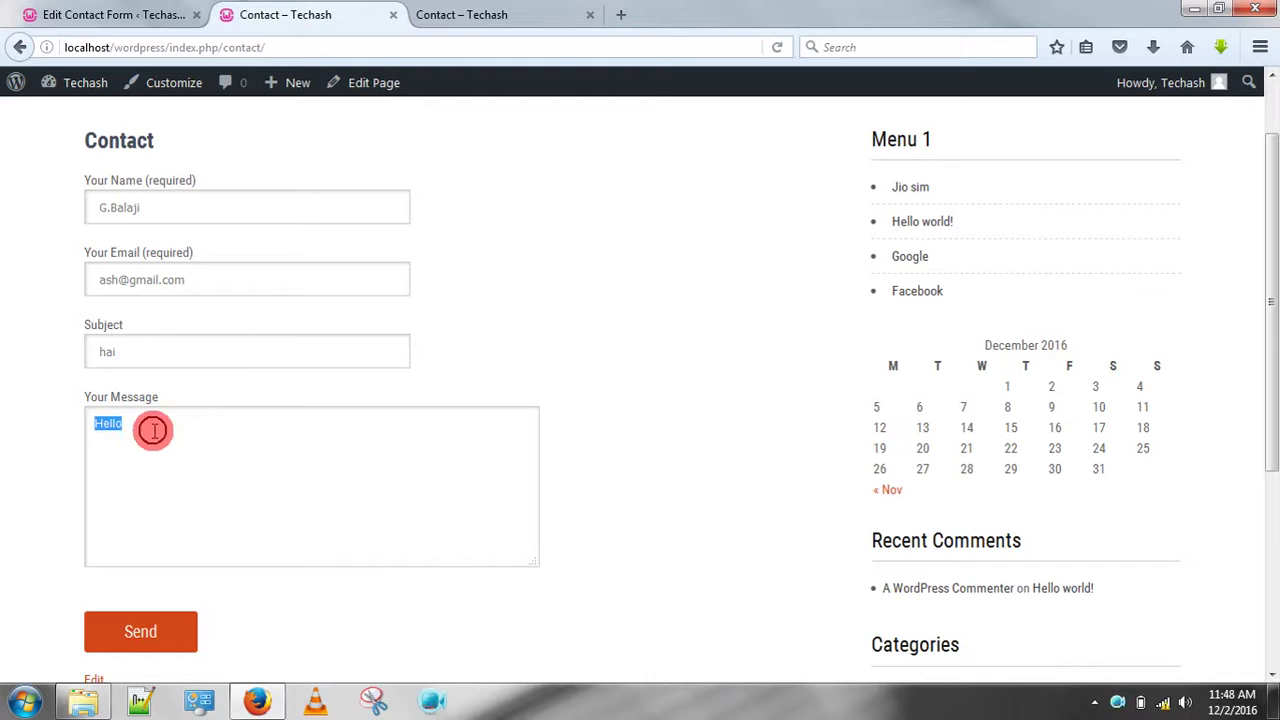
{"action": "left_click_drag", "start_coordinate": [140, 352], "coordinate": [34, 314]}
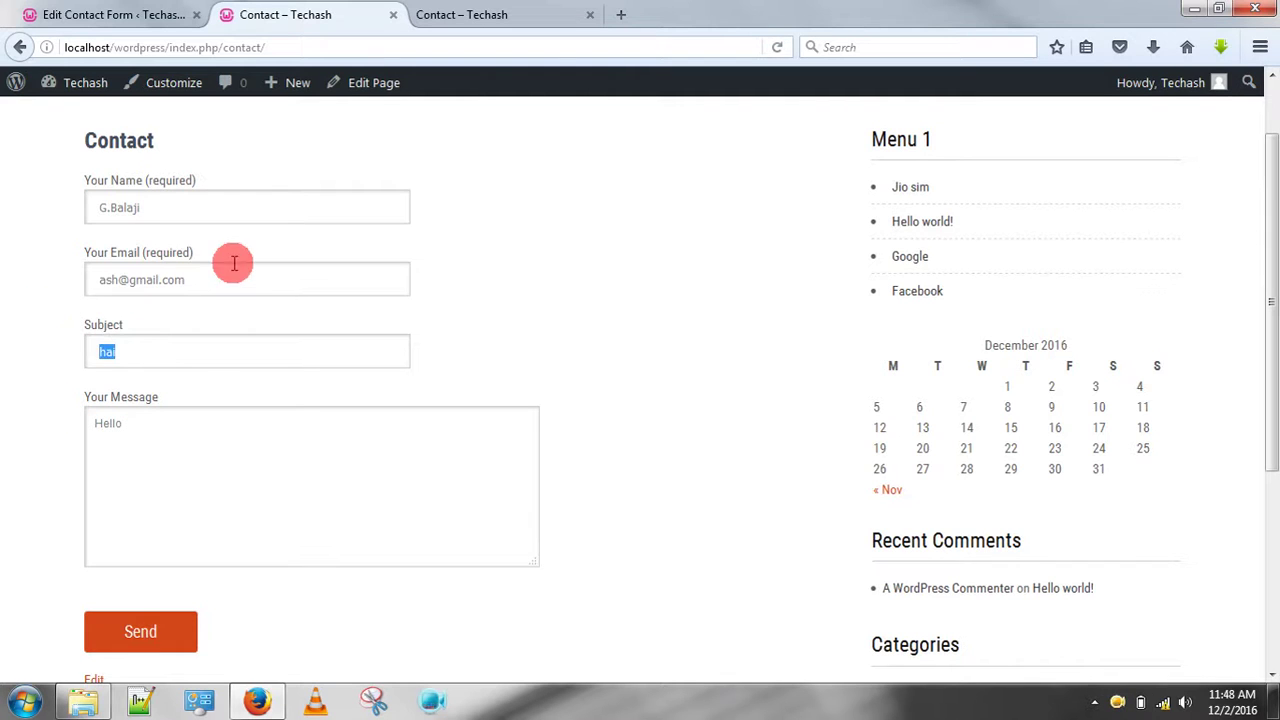
{"action": "left_click_drag", "start_coordinate": [233, 263], "coordinate": [49, 266]}
{"action": "left_click", "coordinate": [164, 210]}
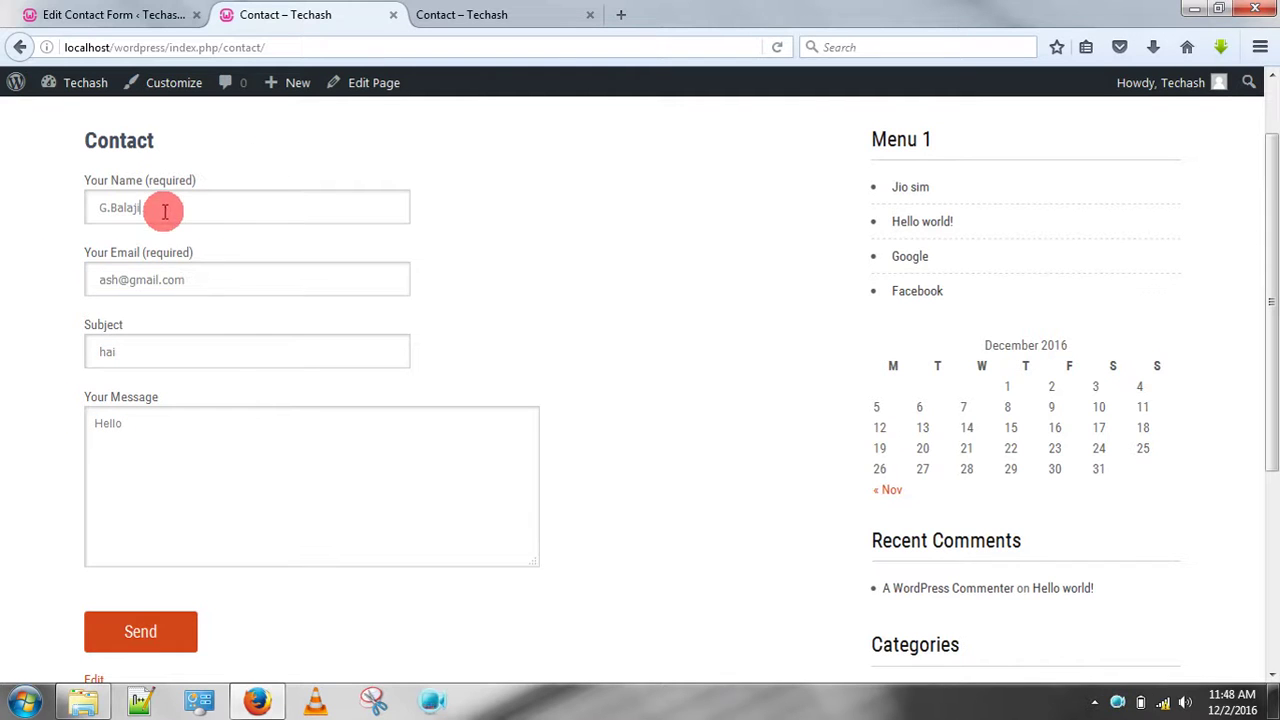
{"action": "left_click_drag", "start_coordinate": [1274, 214], "coordinate": [1272, 300]}
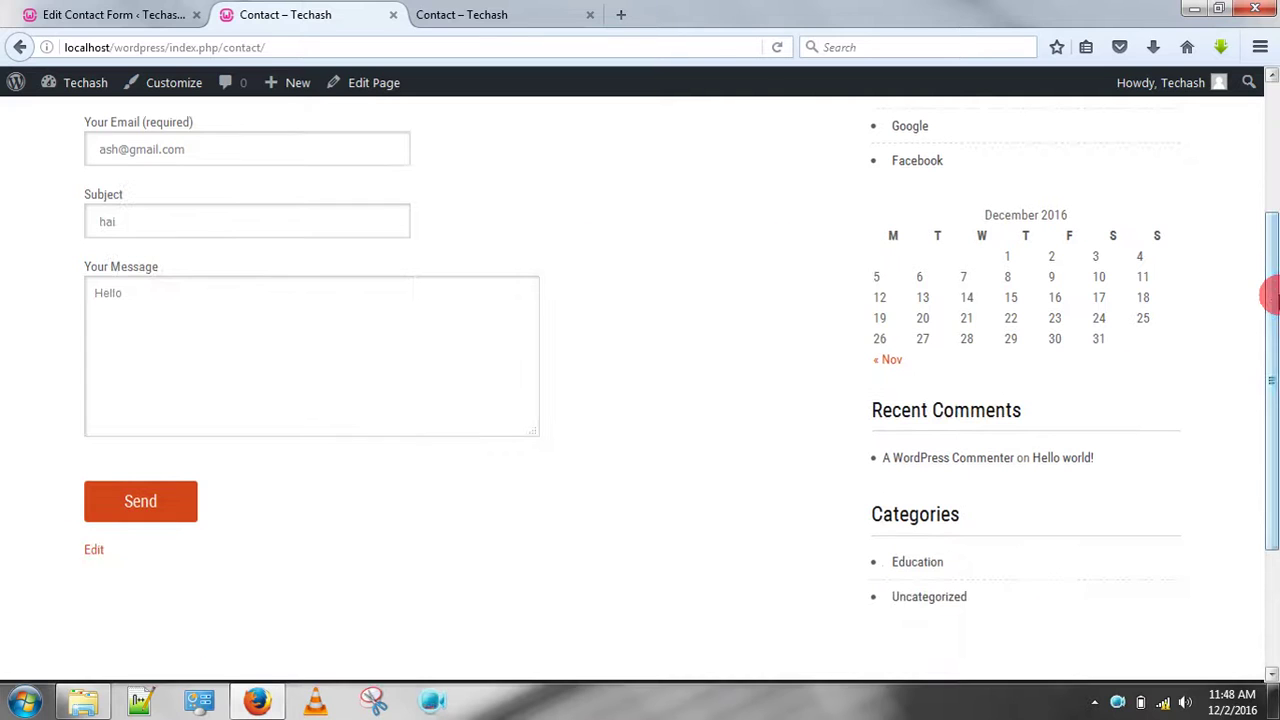
{"action": "left_click", "coordinate": [158, 502]}
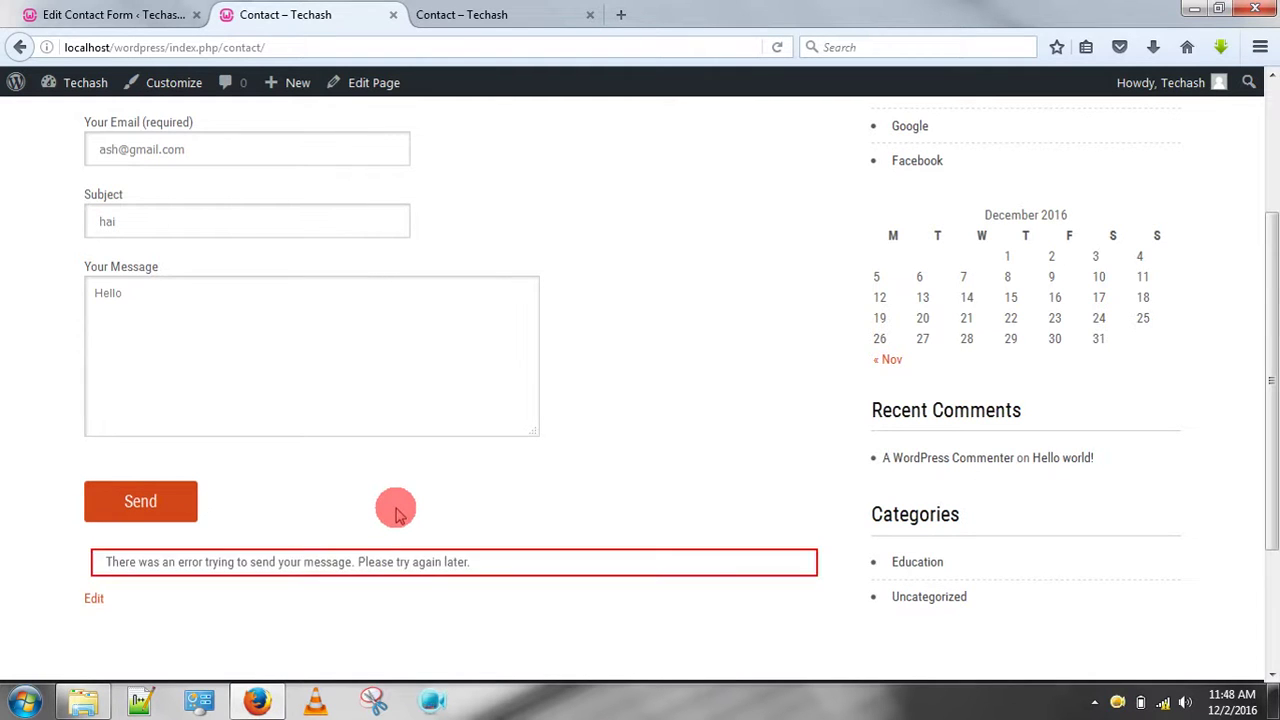
Read the response shown below the submitted form and look over the rest of the Contact page.
{"action": "left_click_drag", "start_coordinate": [470, 562], "coordinate": [89, 556]}
{"action": "left_click", "coordinate": [530, 488]}
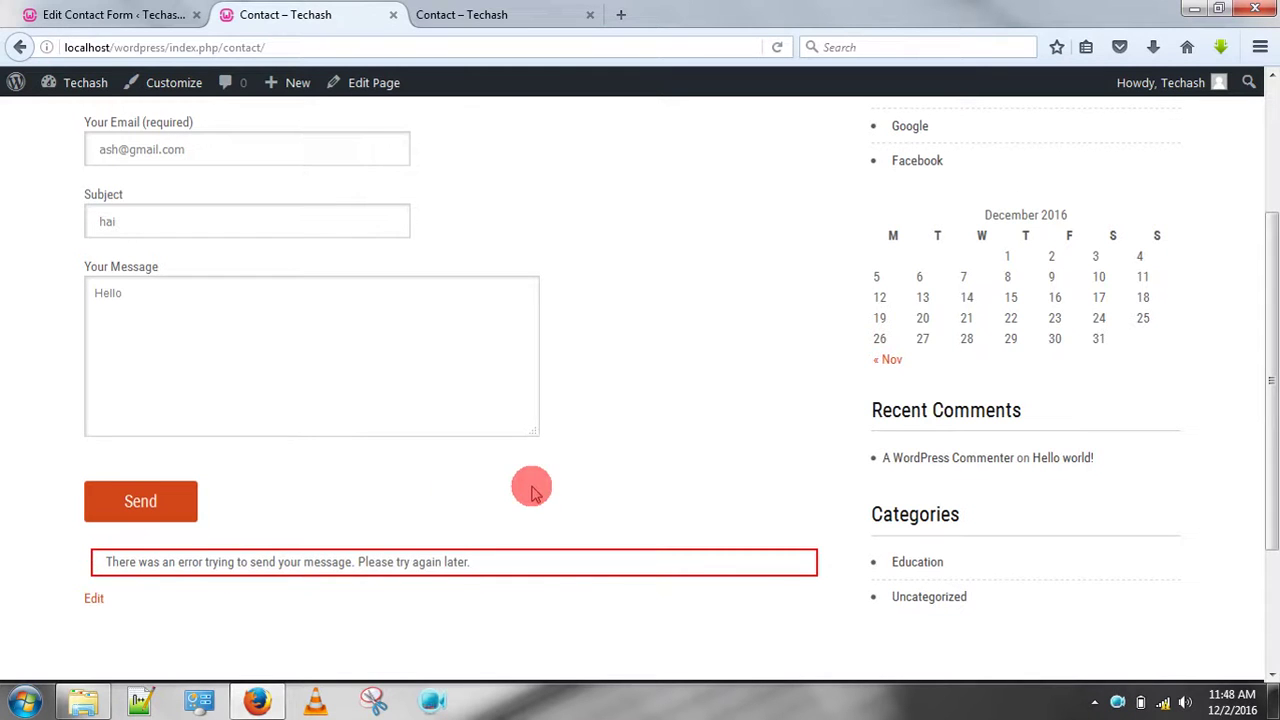
{"action": "left_click_drag", "start_coordinate": [1271, 380], "coordinate": [1272, 452]}
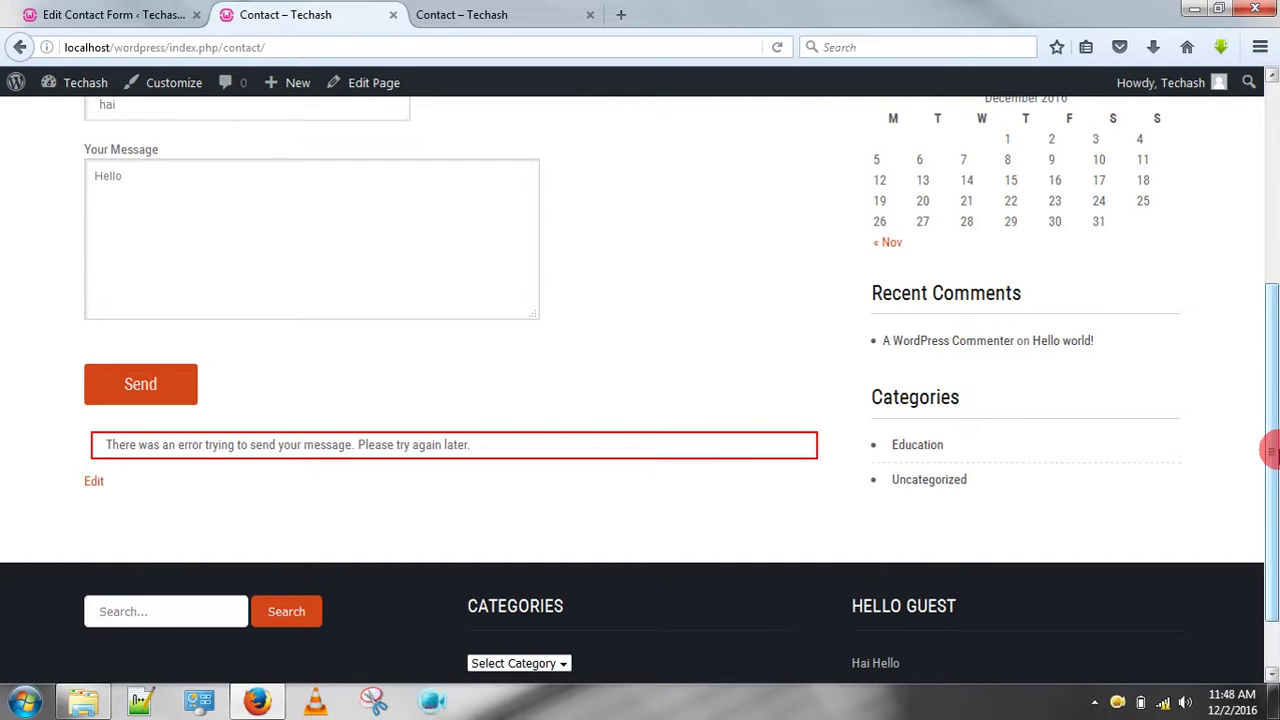
{"action": "left_click_drag", "start_coordinate": [1270, 452], "coordinate": [1263, 114]}
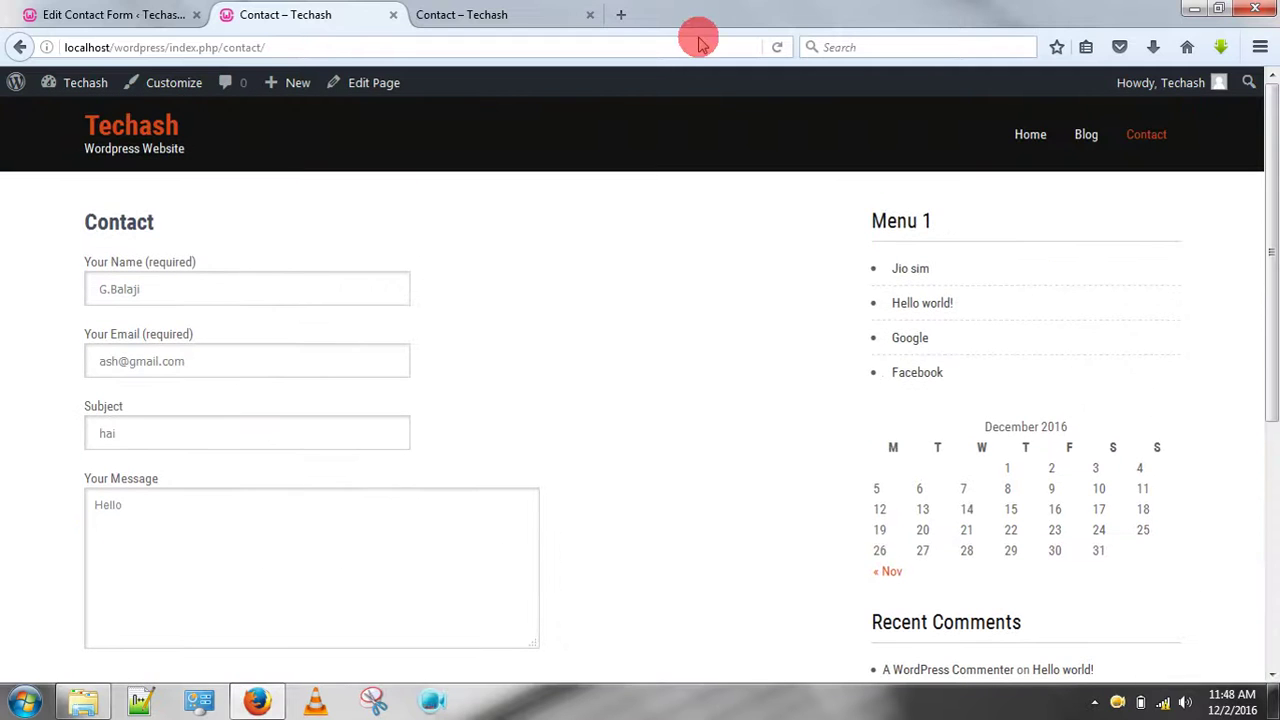
Return to Contact form 1's editing page in the WordPress dashboard.
{"action": "left_click", "coordinate": [115, 14]}
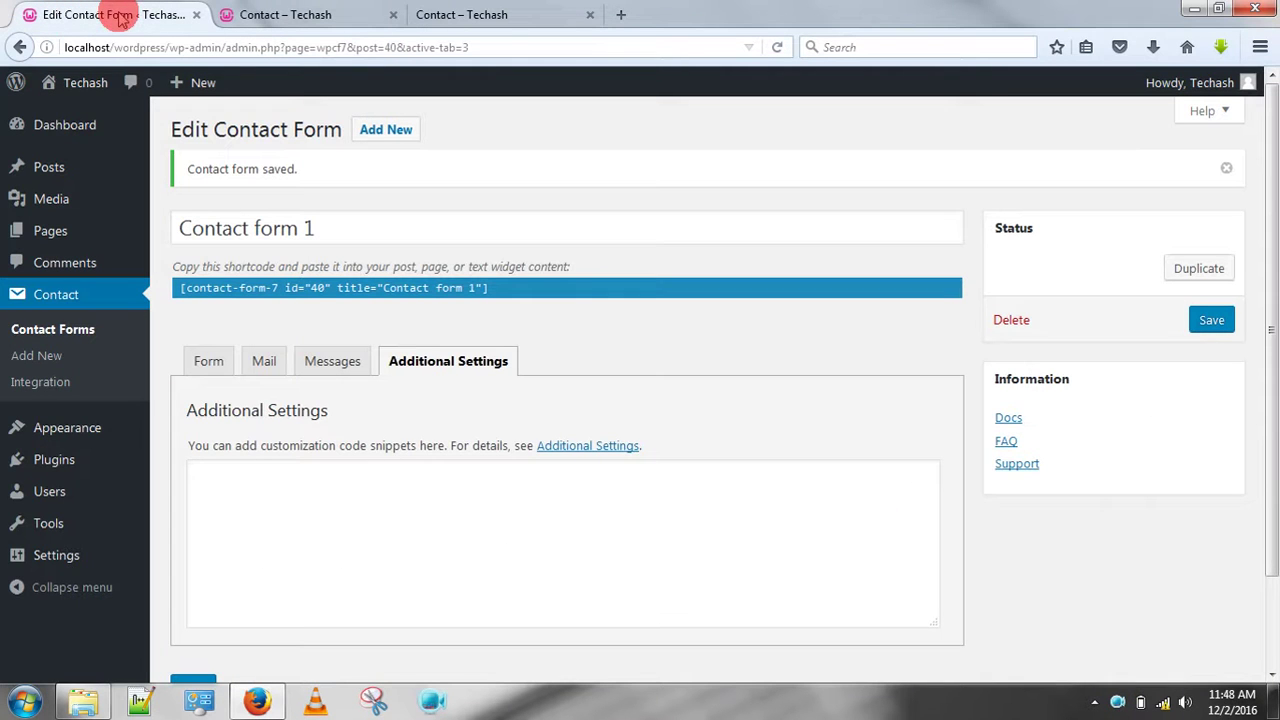
{"action": "left_click", "coordinate": [271, 14]}
{"action": "left_click", "coordinate": [133, 9]}
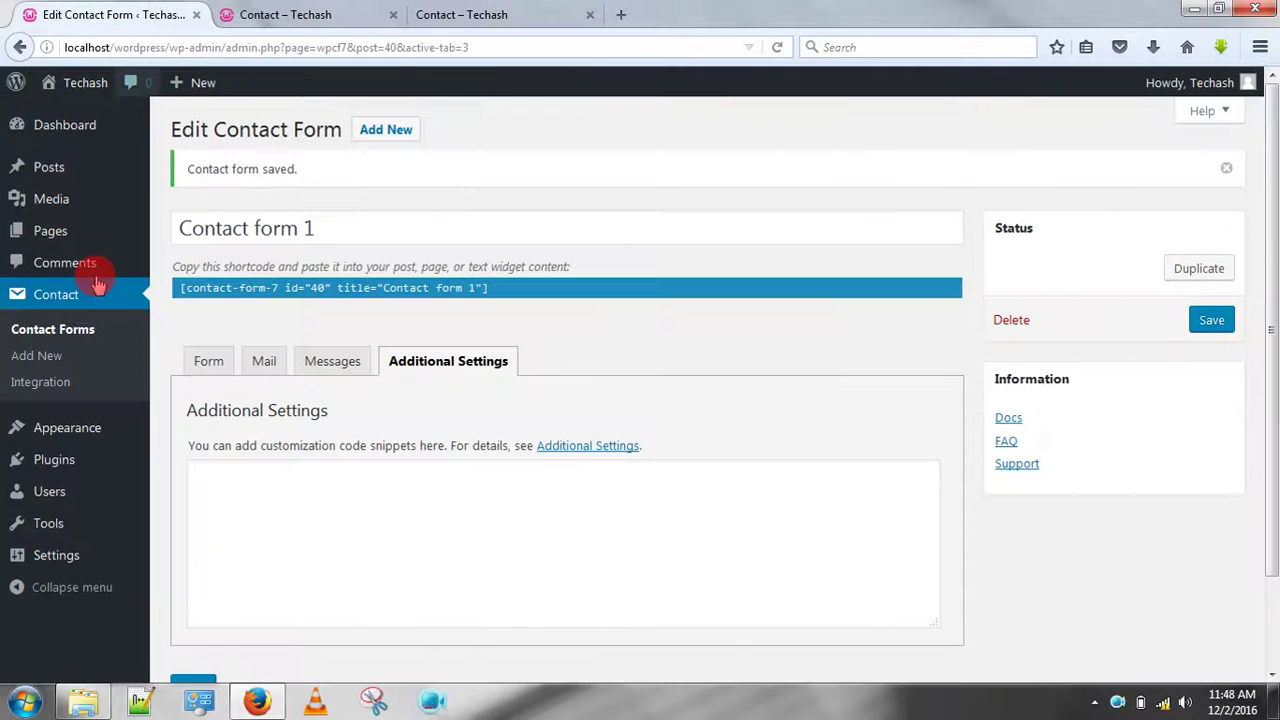